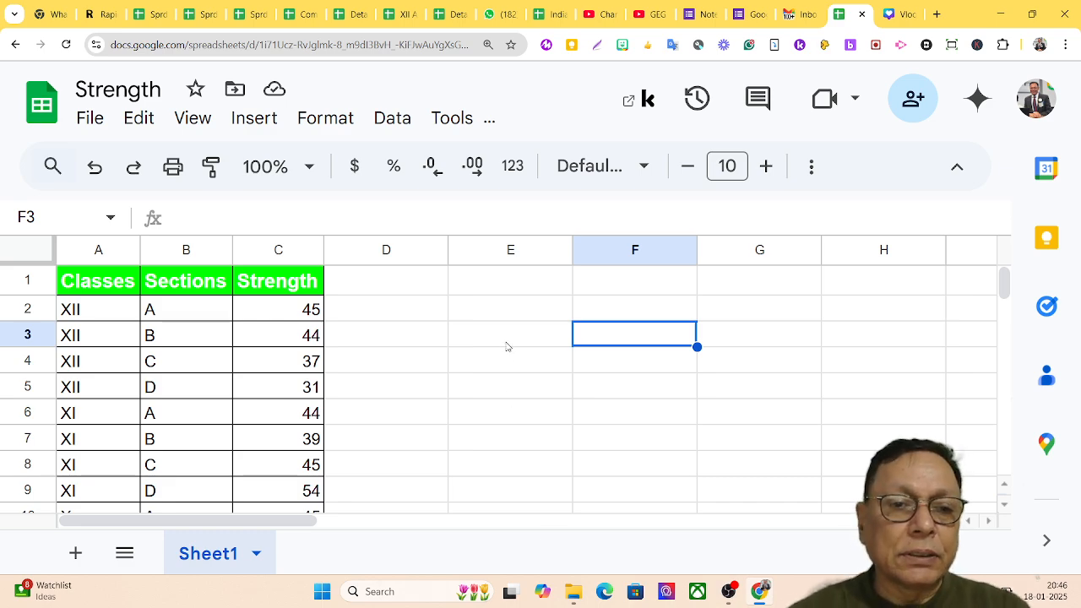
# Step: Start a QUERY formula in cell E2 with the absolute data range $A$1:$C$41
pyautogui.click(477, 309)
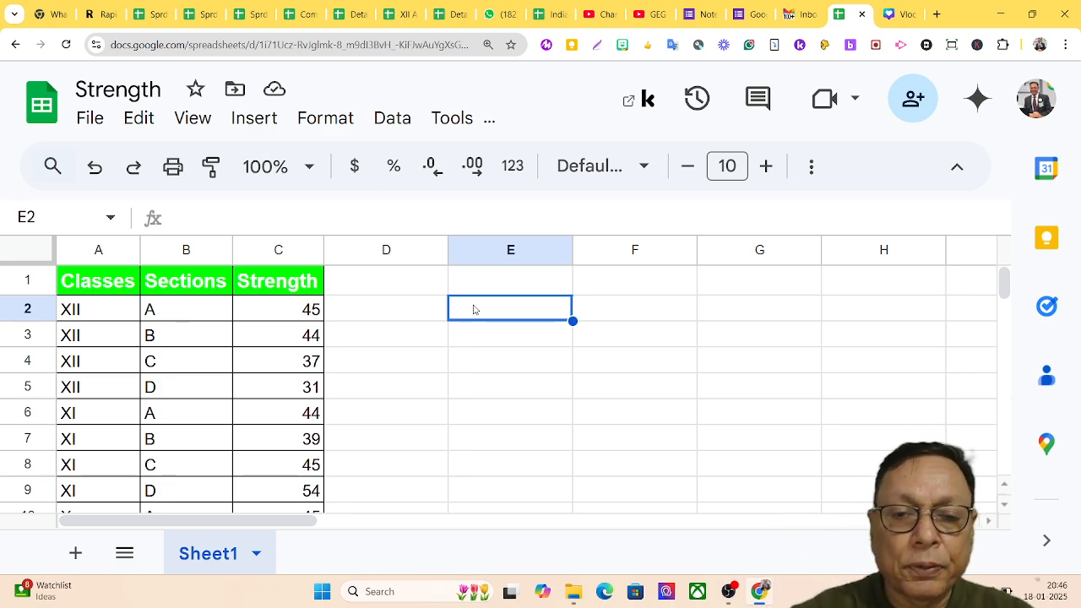
pyautogui.write('=')
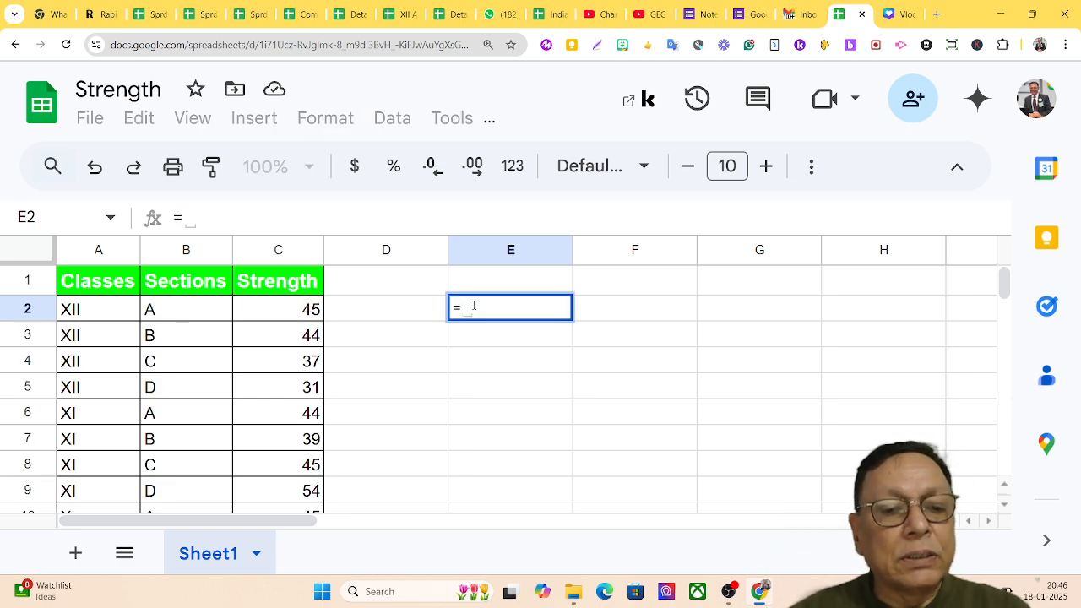
pyautogui.write('QU')
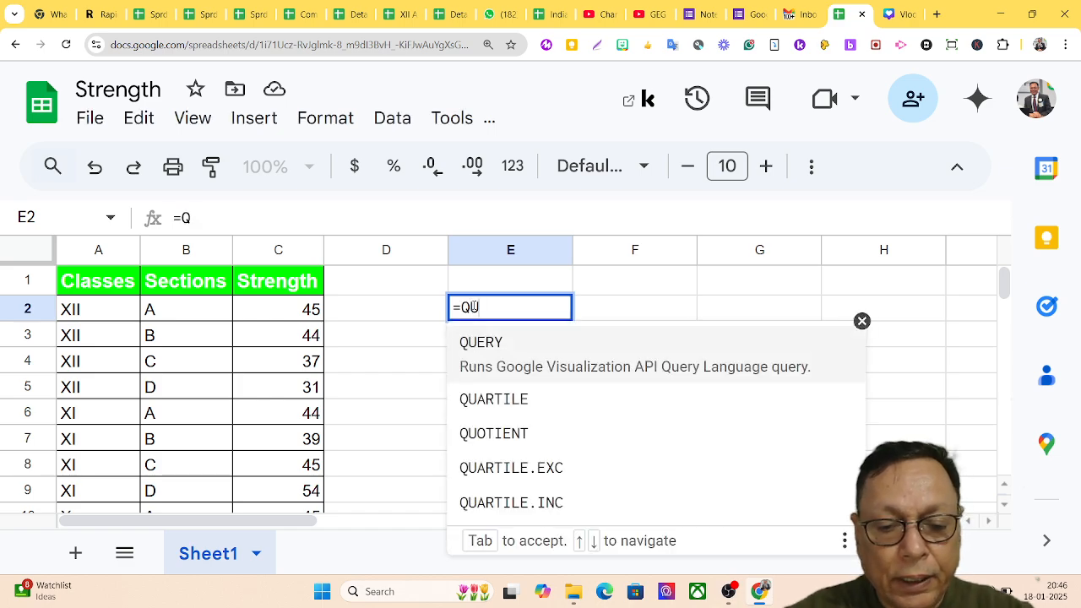
pyautogui.write('ERY')
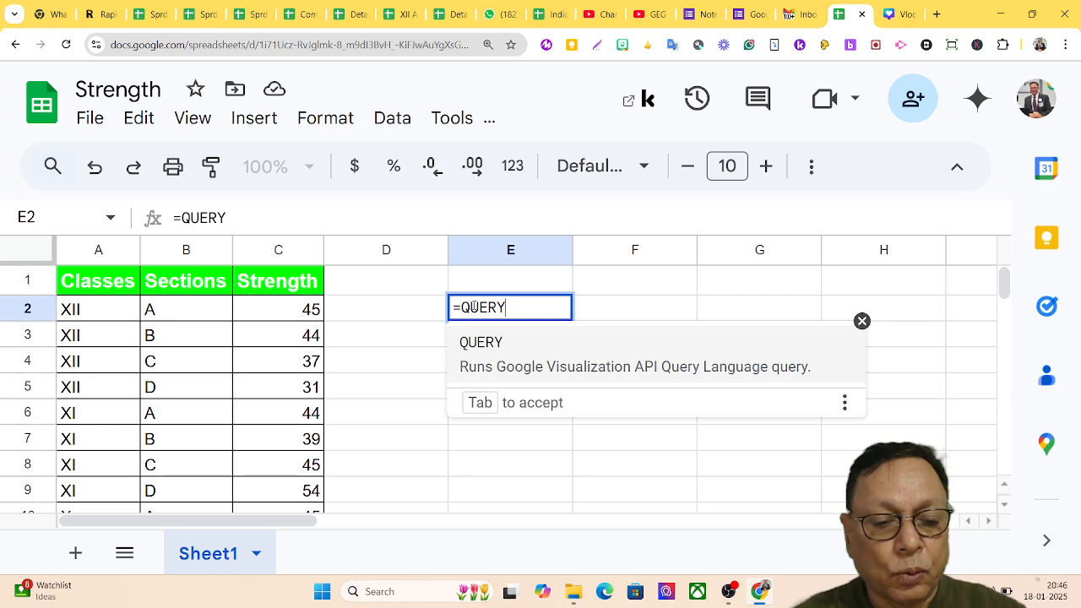
pyautogui.write('(')
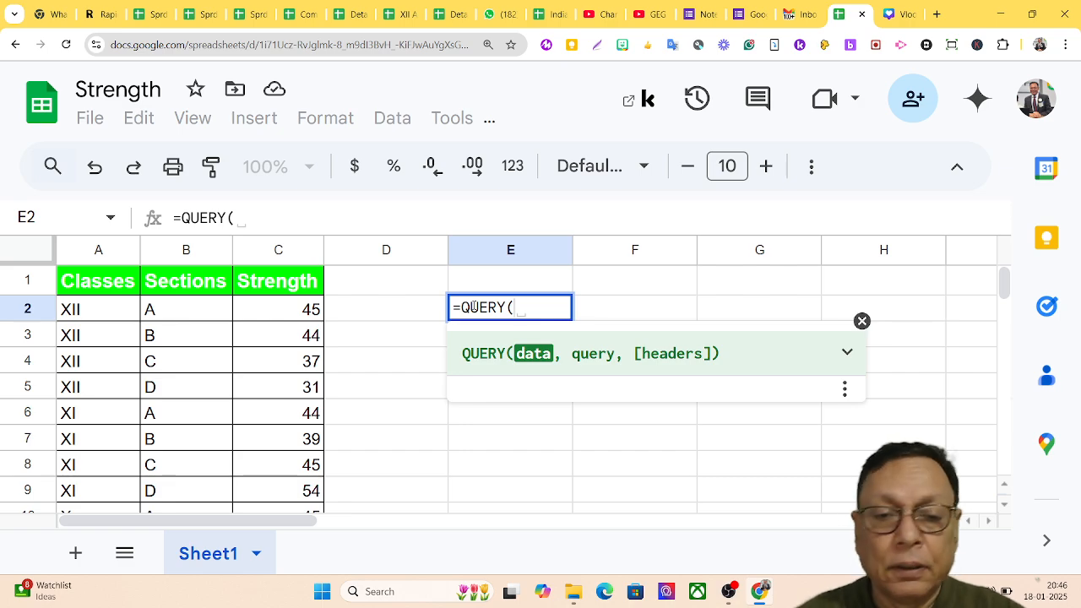
pyautogui.click(103, 291)
pyautogui.moveTo(103, 291); pyautogui.dragTo(295, 382)
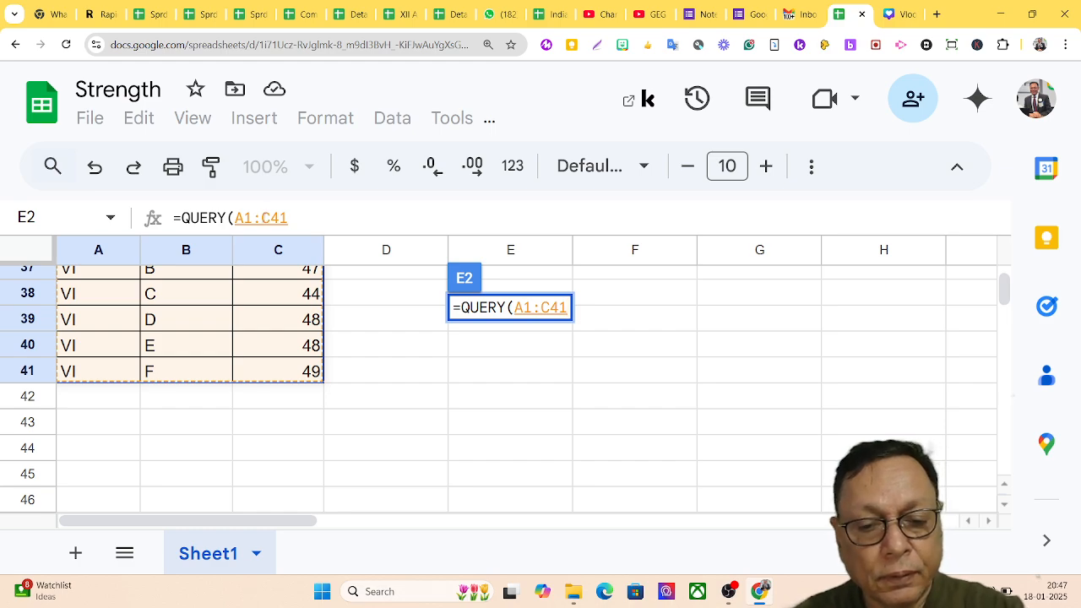
pyautogui.press('F4')
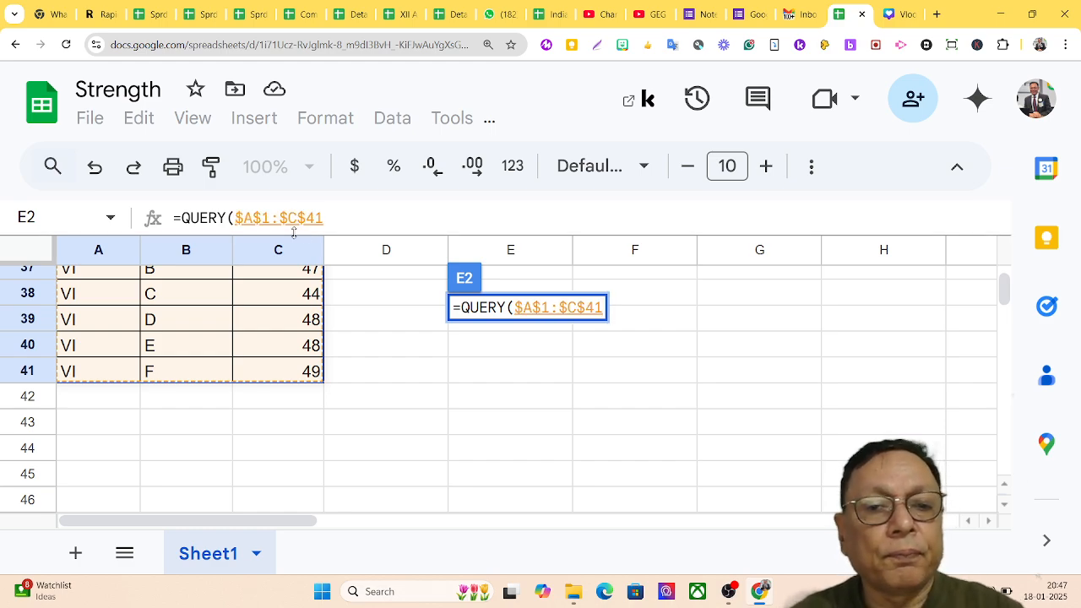
# Step: Add the query text "SELECT A,SUM(C) to the formula in E2 as its second argument
pyautogui.click(336, 221)
pyautogui.write(',"')
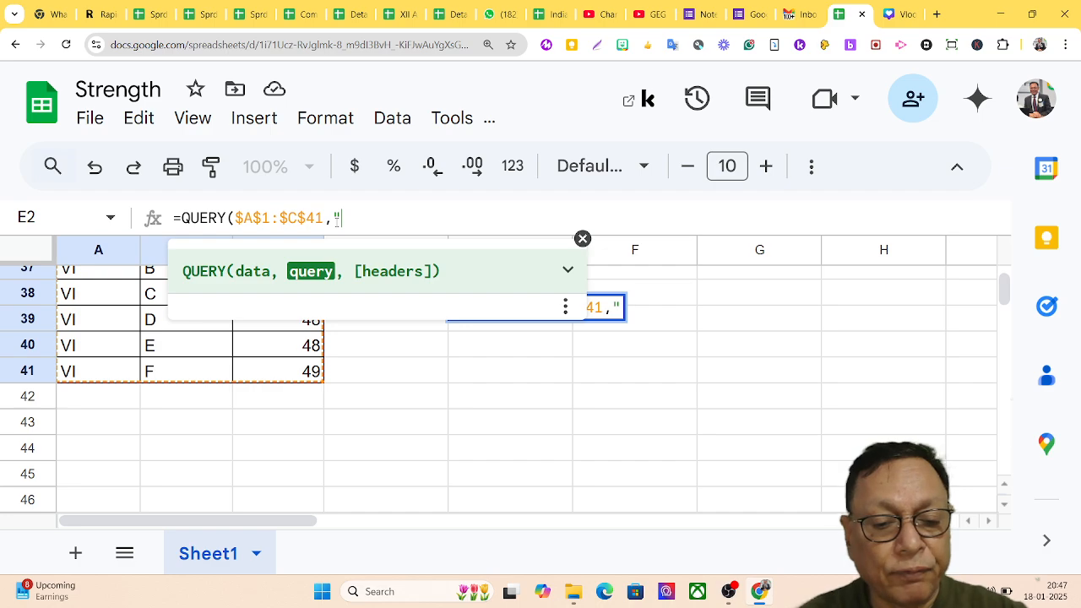
pyautogui.write('SELECT')
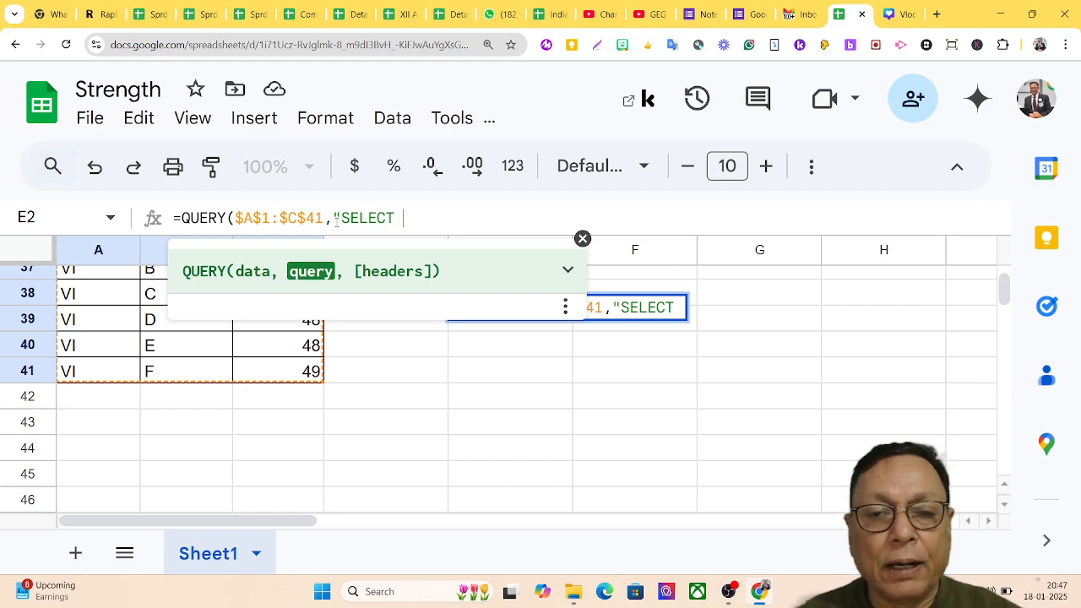
pyautogui.write('A')
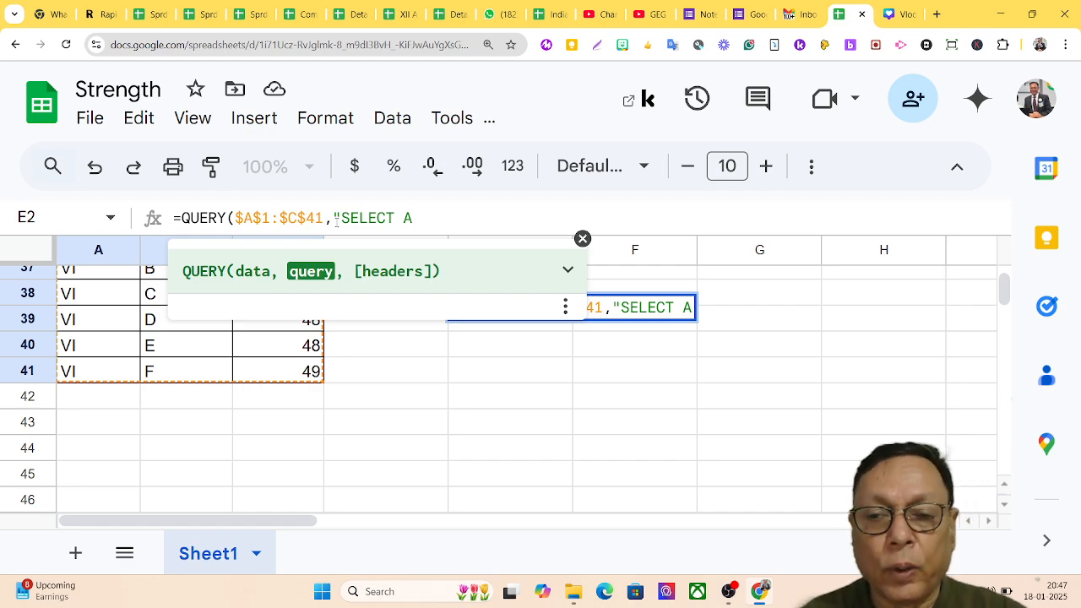
pyautogui.write(',')
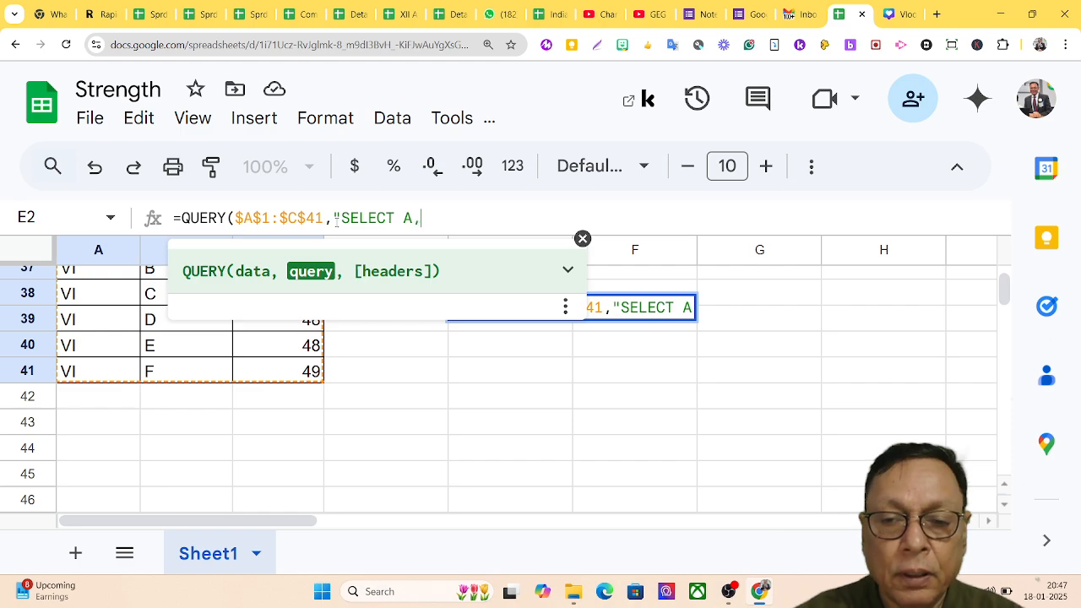
pyautogui.write('SUM')
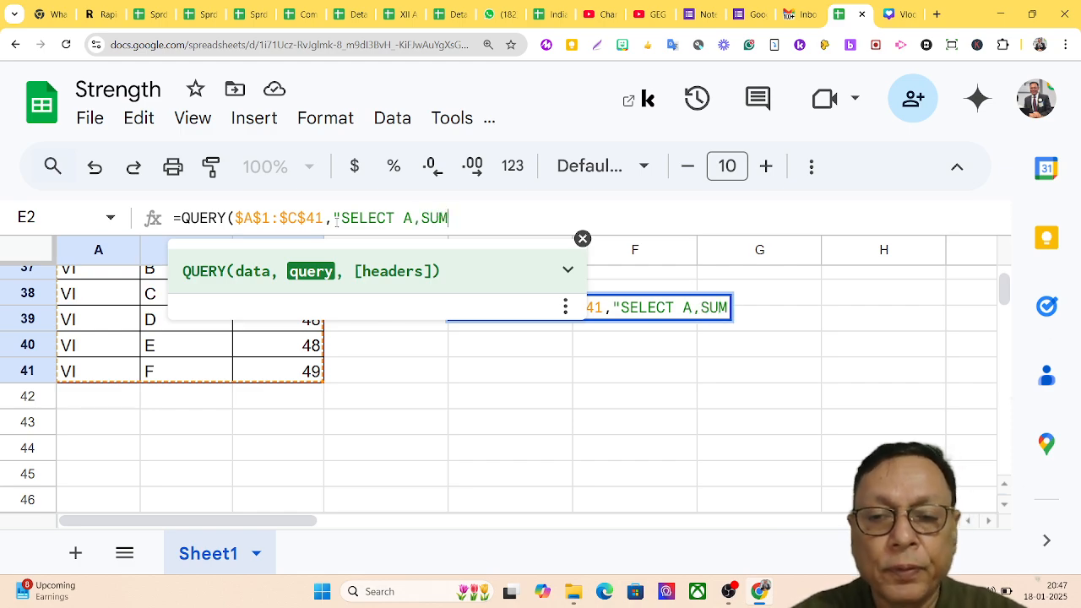
pyautogui.write('(A')
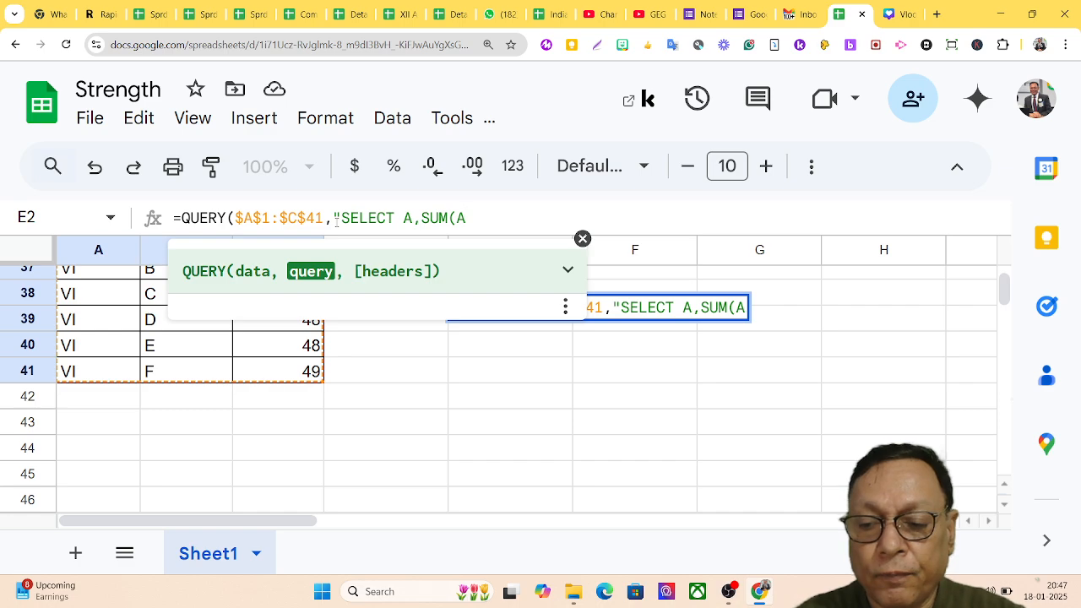
pyautogui.press('BackSpace')
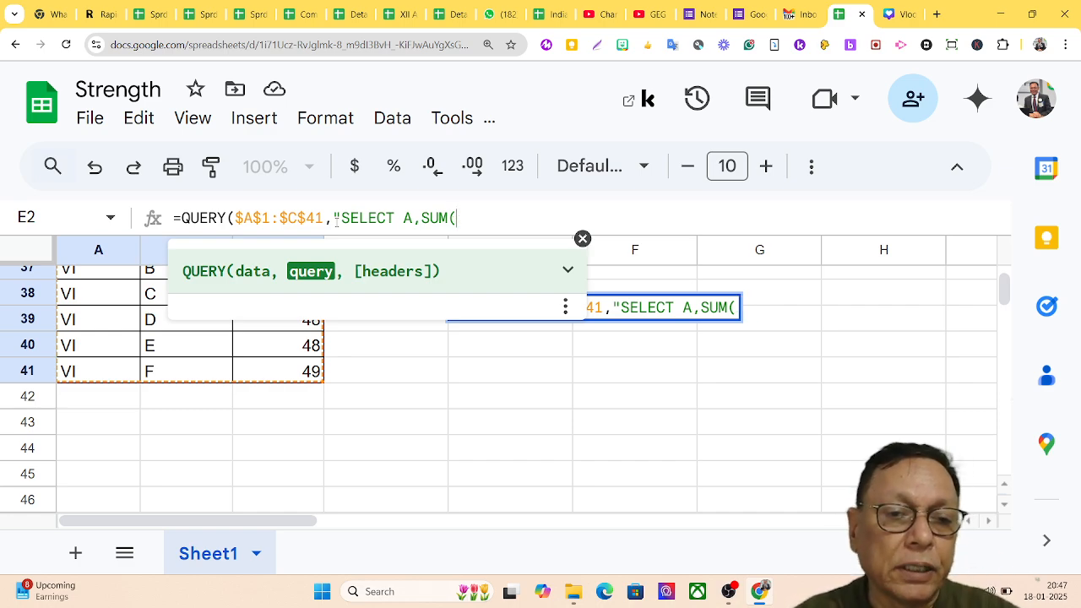
pyautogui.write('C')
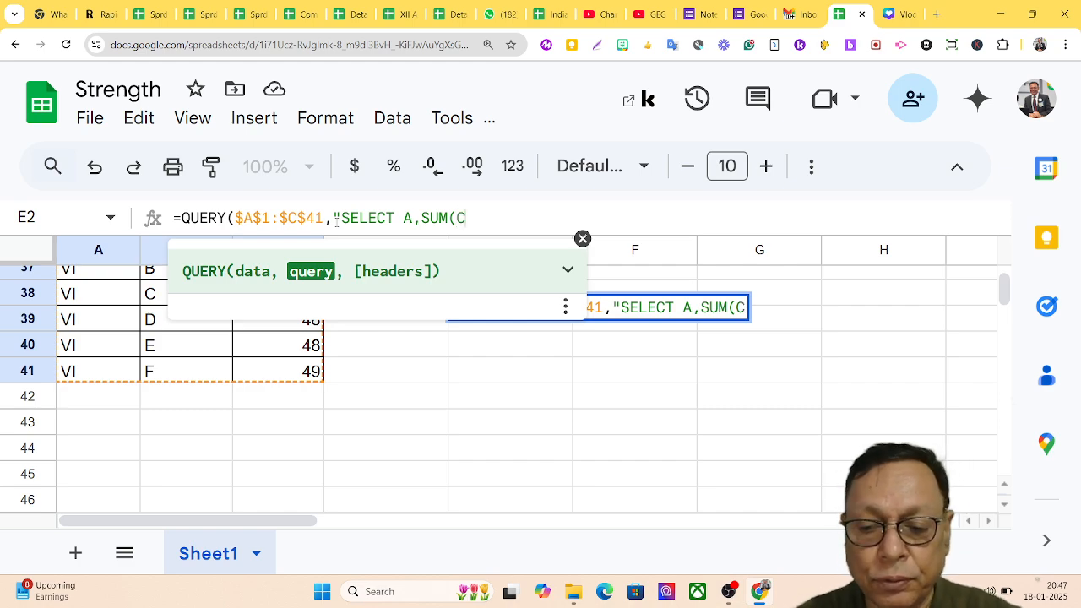
pyautogui.write(')')
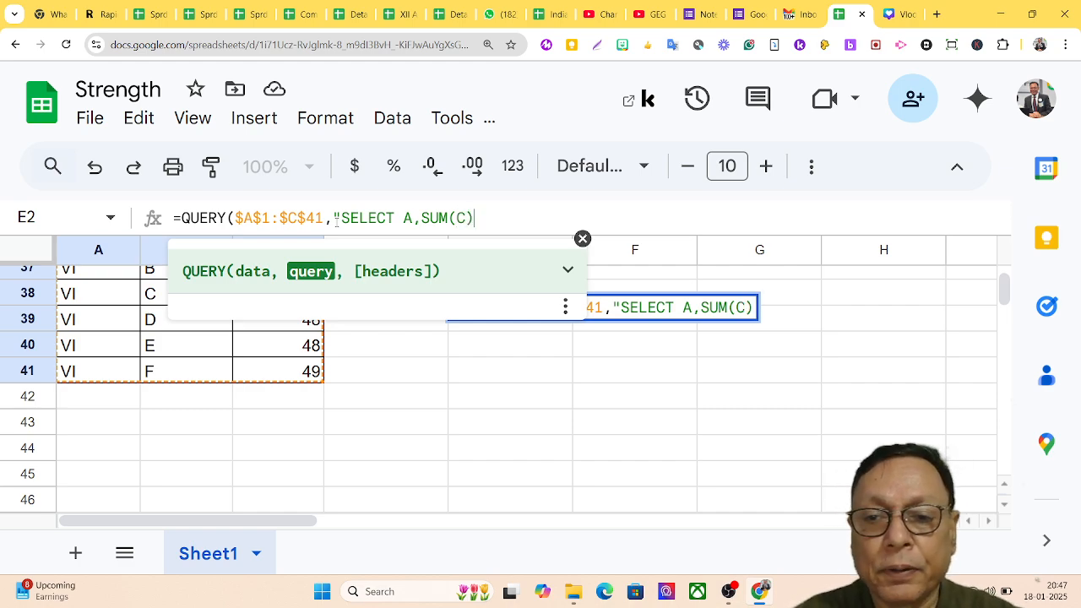
# Step: Complete the formula with GROUP BY A" and a headers argument of 1, and enter it in E2
pyautogui.write(' GROU')
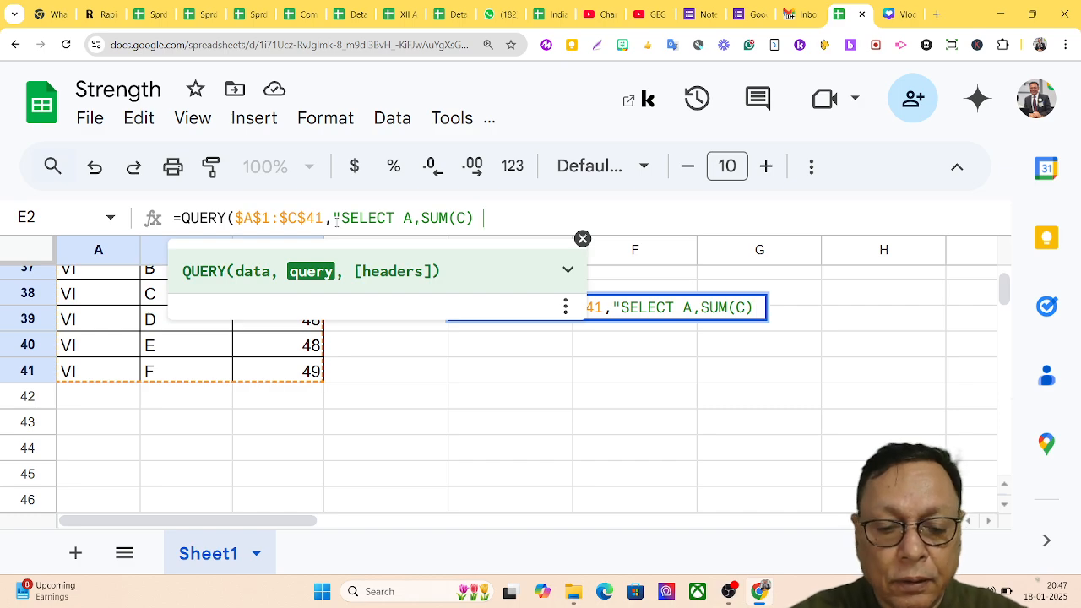
pyautogui.write('B')
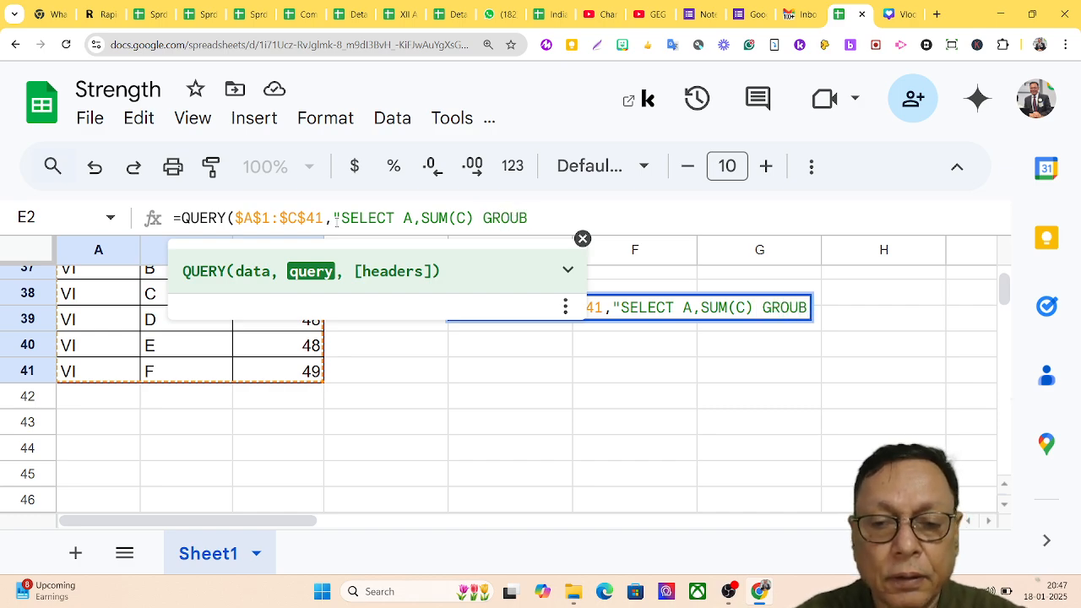
pyautogui.press('BackSpace')
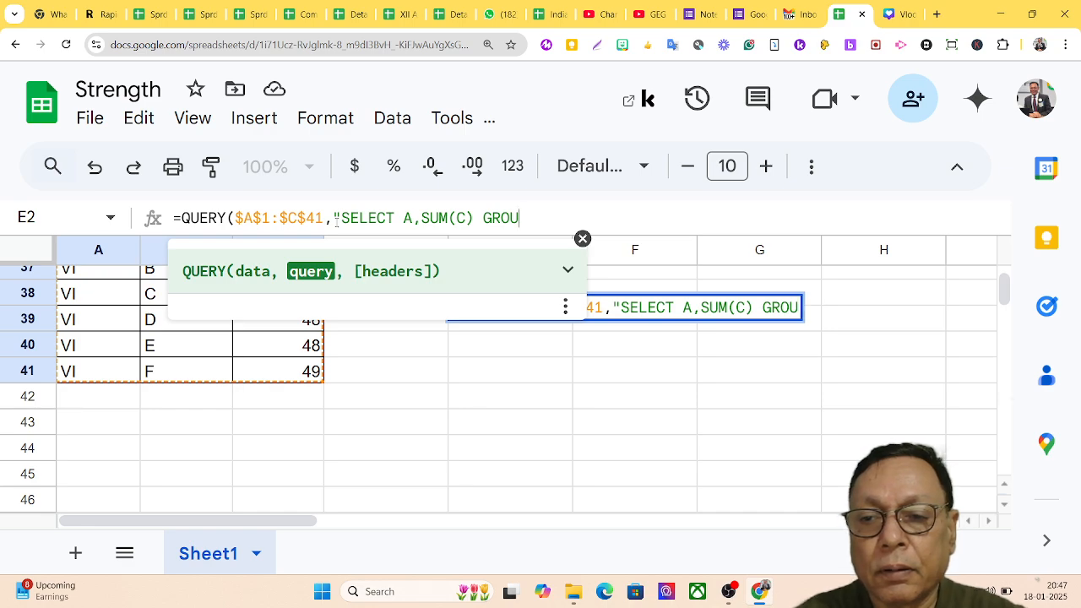
pyautogui.write('P BY')
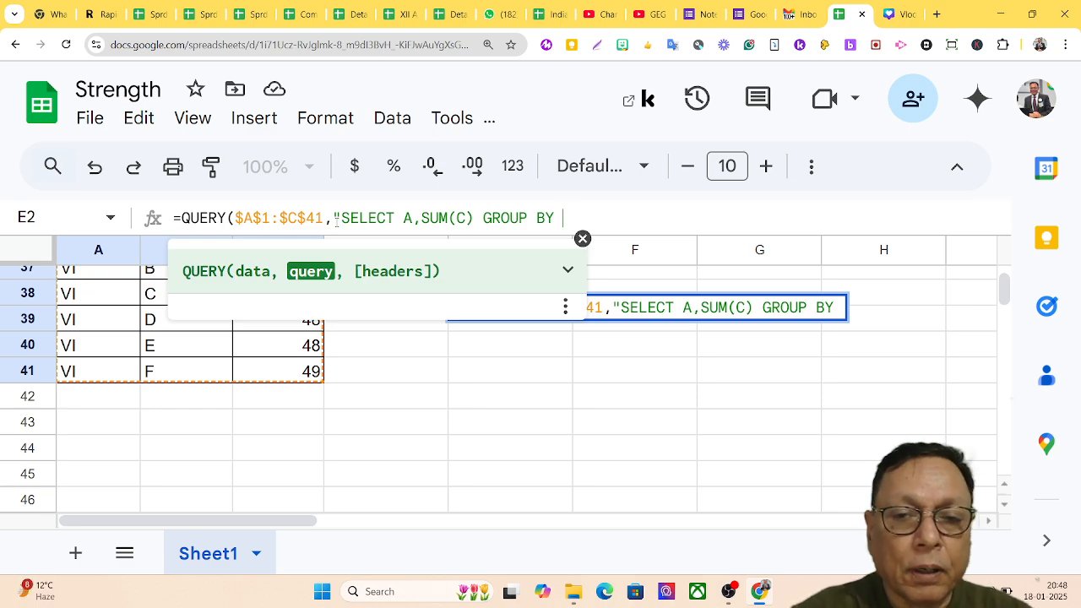
pyautogui.write('A')
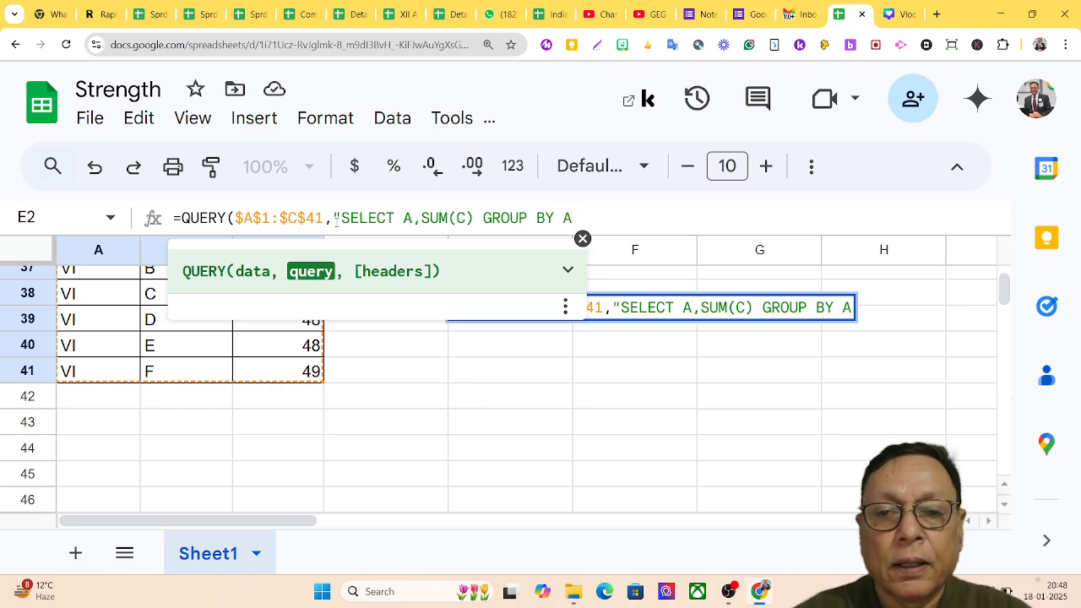
pyautogui.write('"')
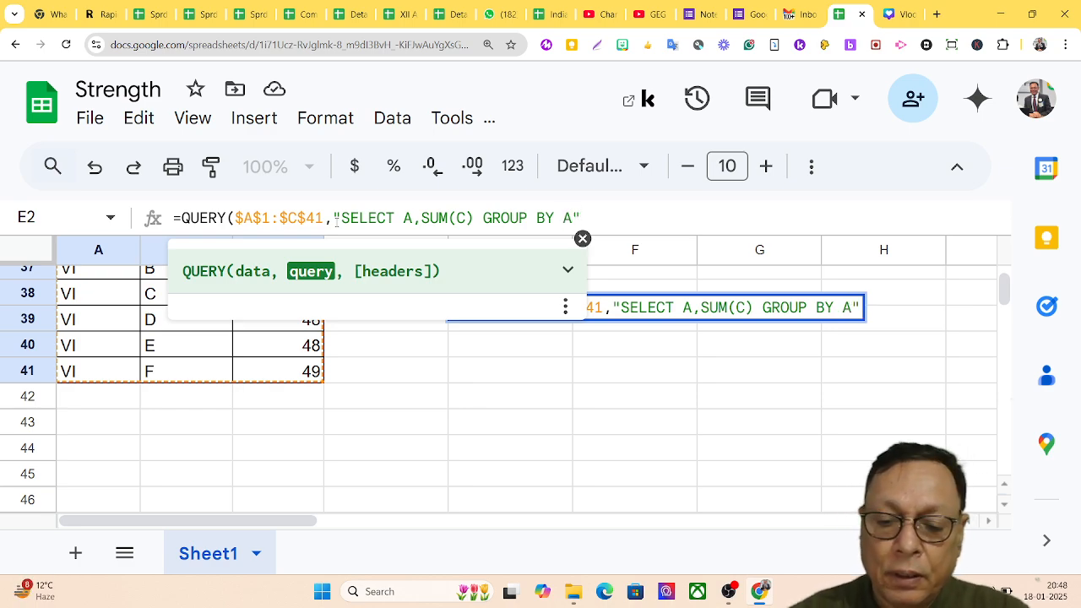
pyautogui.write(',')
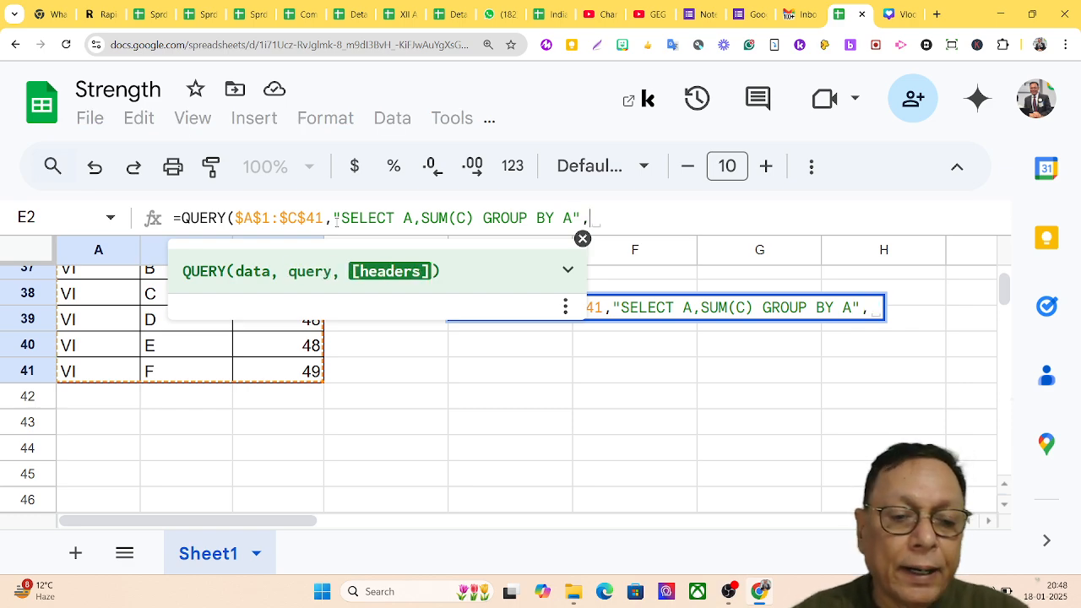
pyautogui.write('1')
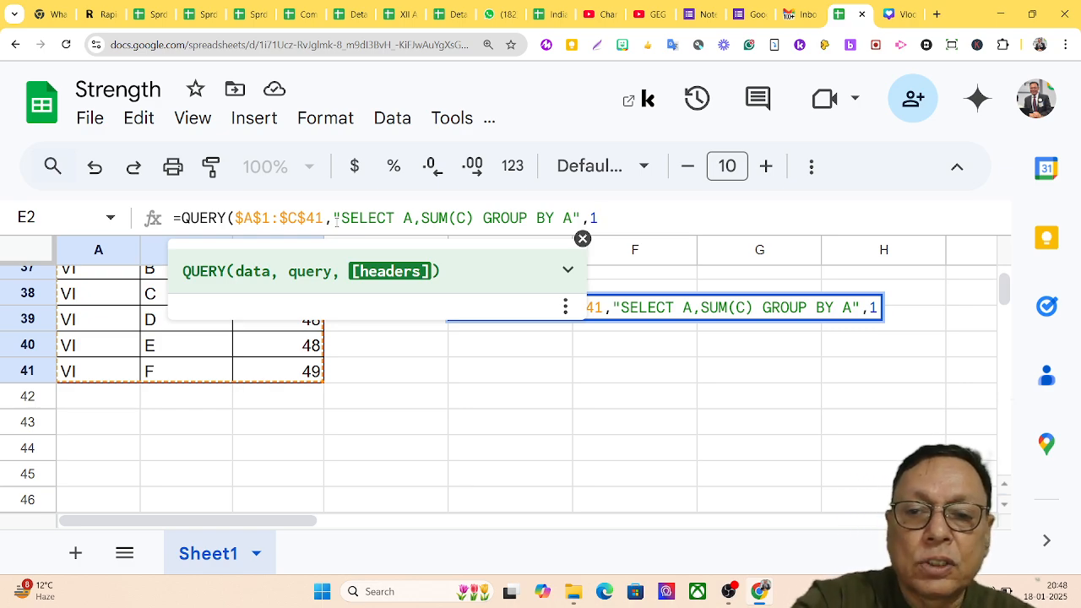
pyautogui.write(')')
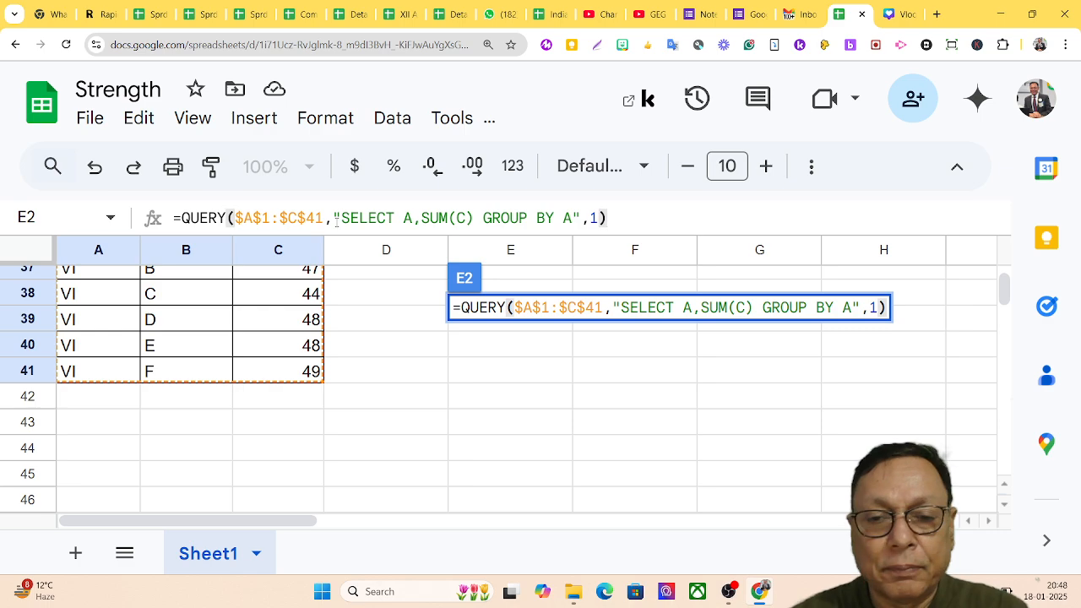
pyautogui.press('Return')
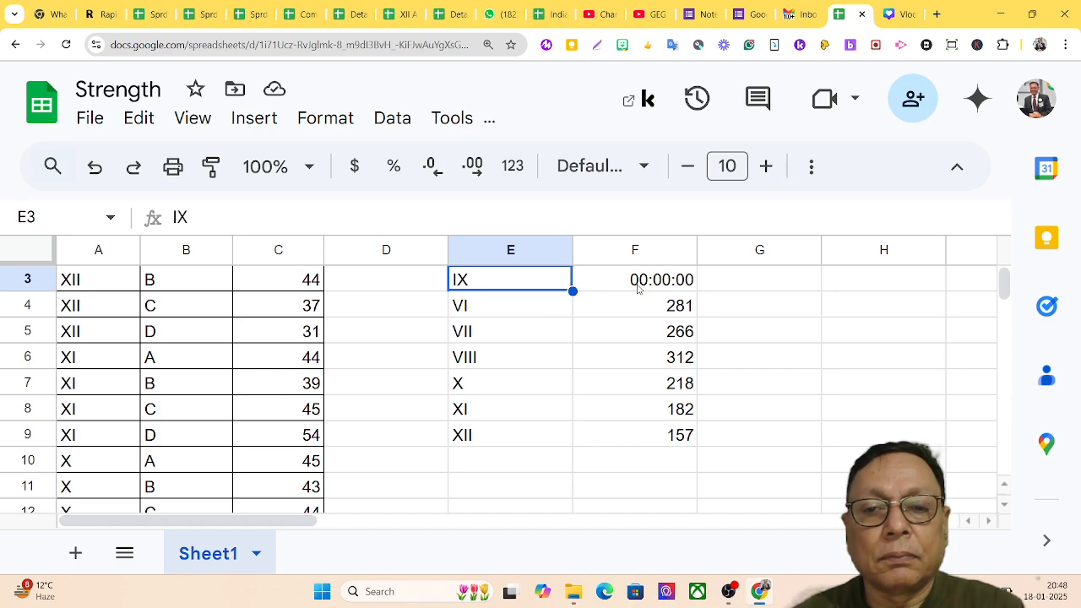
# Step: Set the number format of the class IX strength total in cell F3 to Automatic
pyautogui.scroll(1, 640, 287)
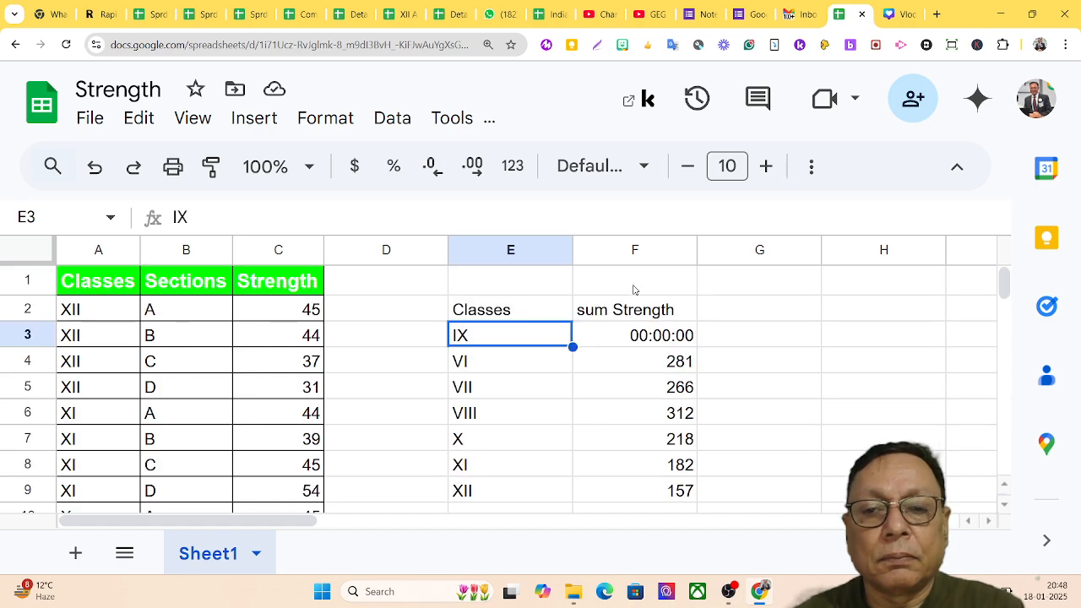
pyautogui.click(632, 338)
pyautogui.click(300, 122)
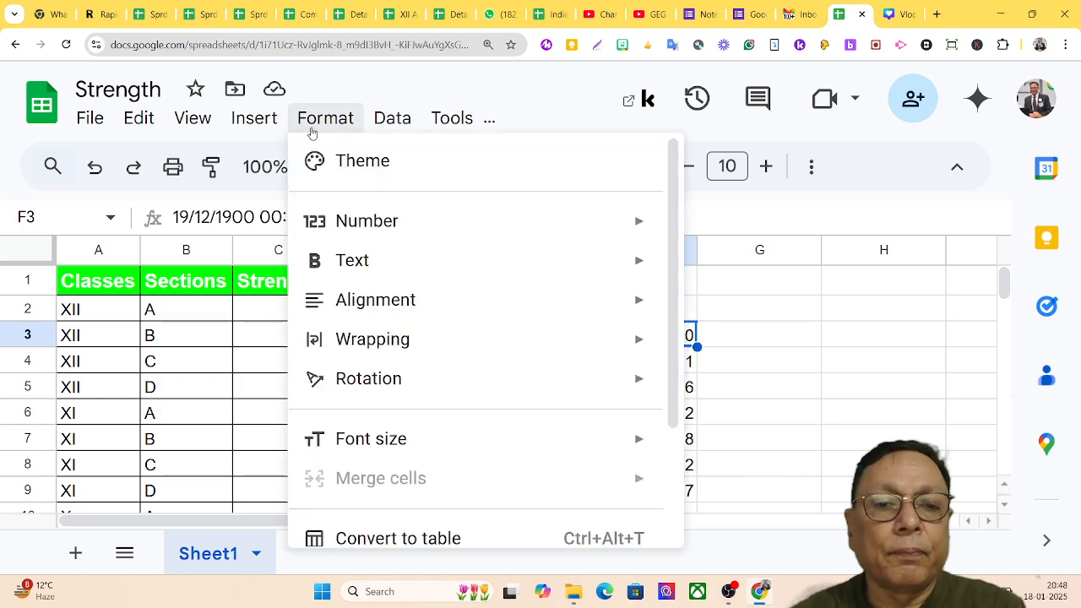
pyautogui.moveTo(379, 228)
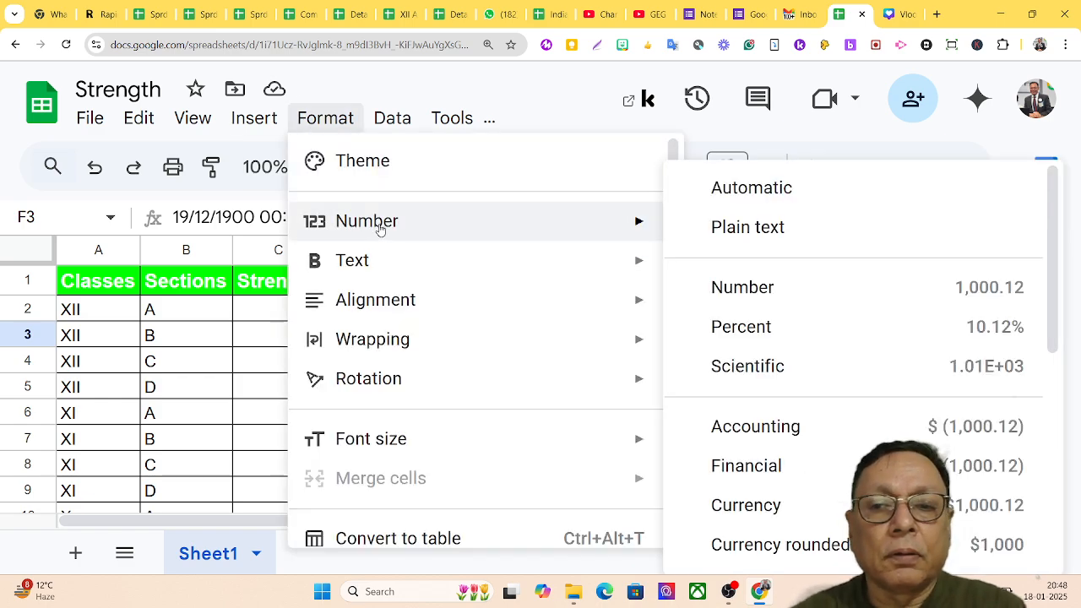
pyautogui.click(754, 189)
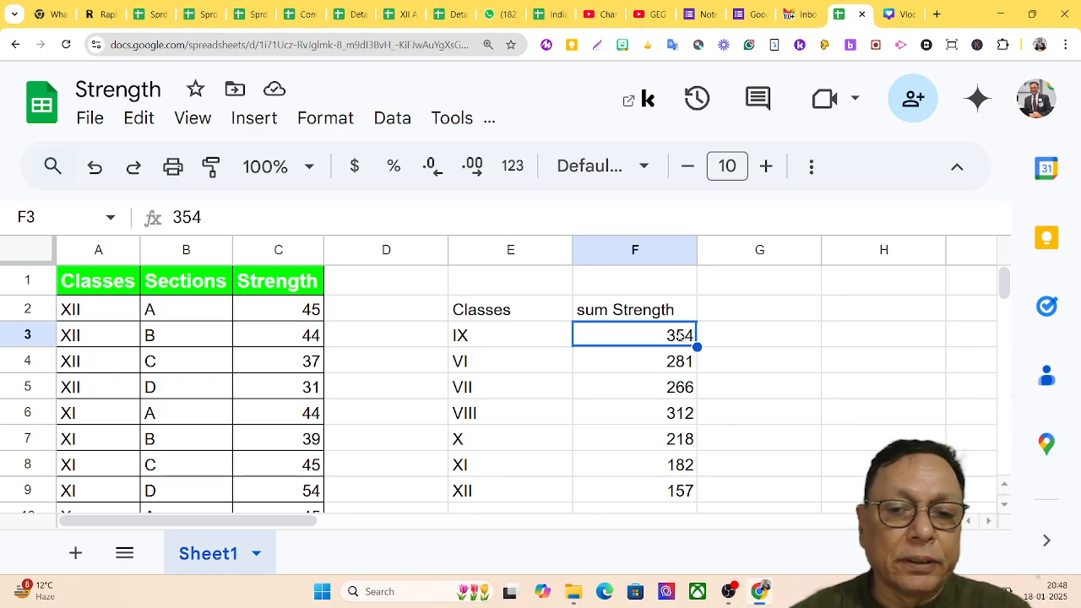
pyautogui.click(730, 314)
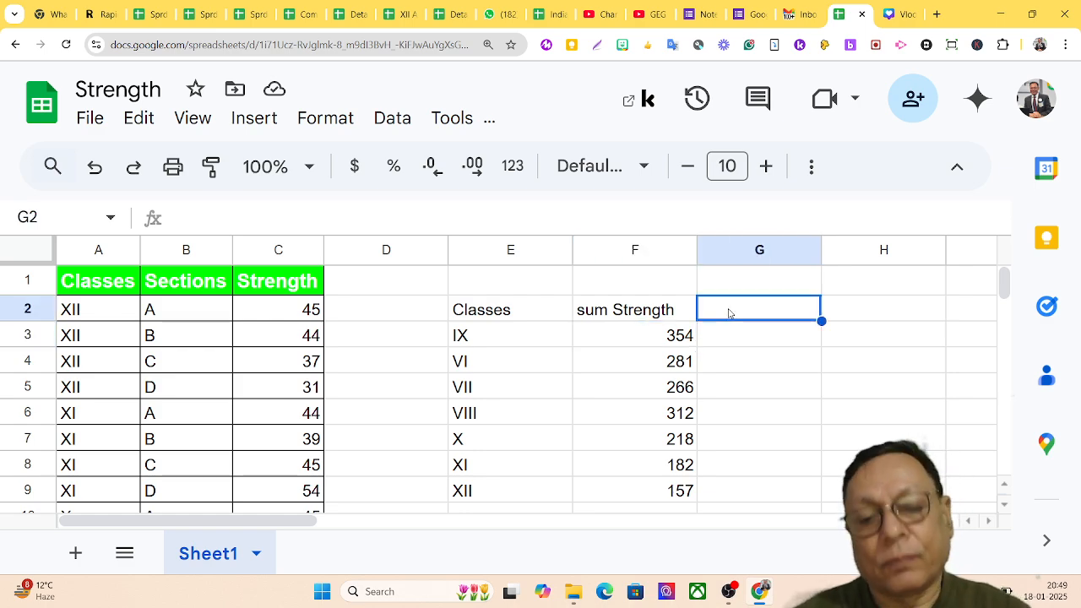
pyautogui.write('aVER')
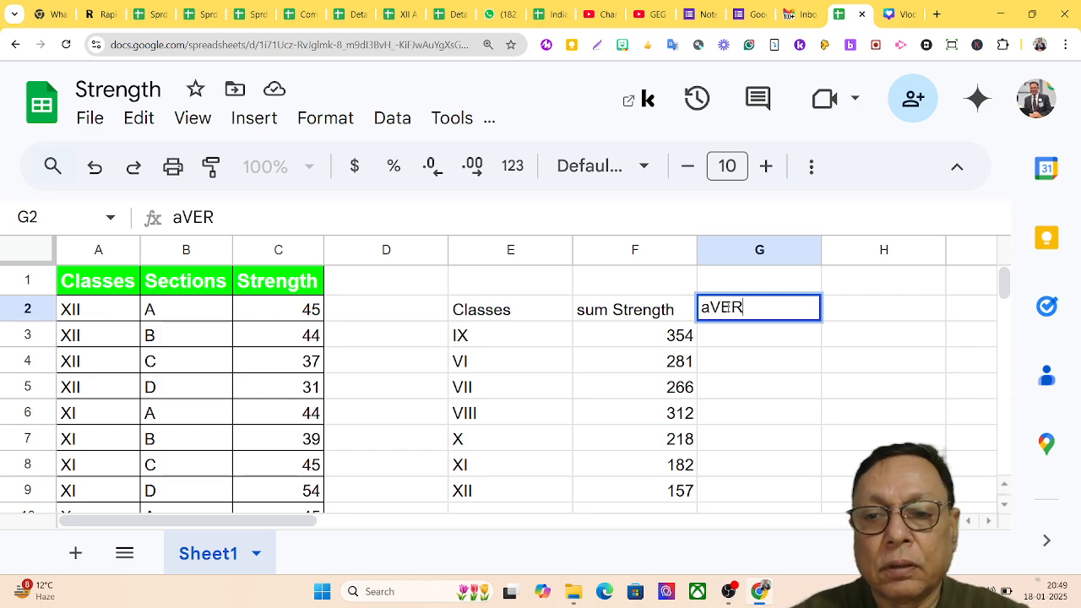
pyautogui.press('BackSpace')
pyautogui.press('BackSpace')
pyautogui.press('BackSpace')
pyautogui.press('BackSpace')
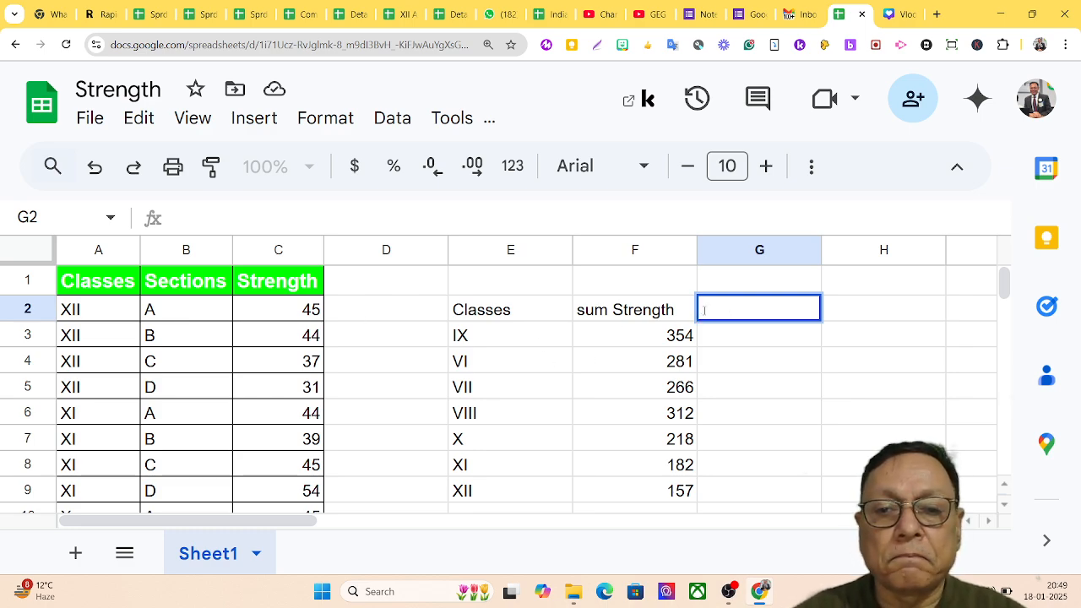
# Step: Copy the full text of the QUERY formula in cell E2
pyautogui.click(479, 312)
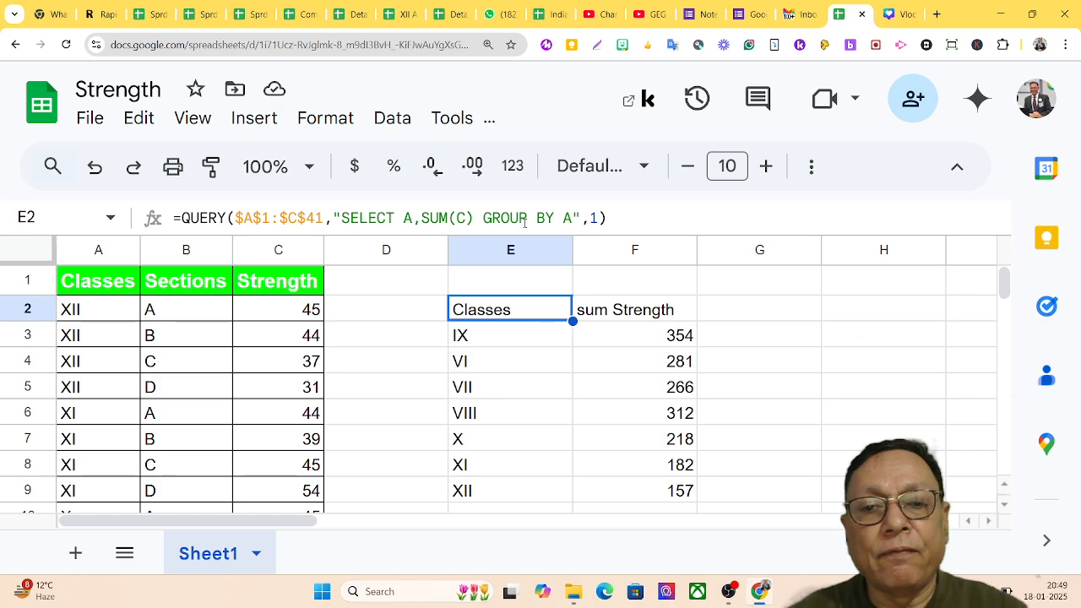
pyautogui.moveTo(619, 218); pyautogui.dragTo(173, 226)
pyautogui.hotkey('ctrl', 'c')
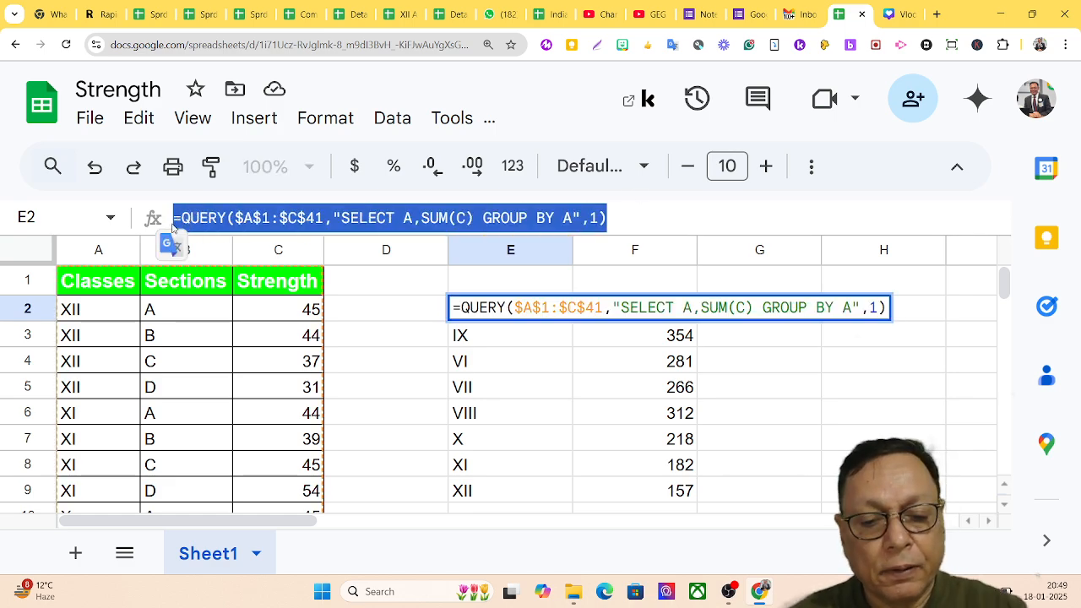
# Step: Paste the copied QUERY formula into cell G2 beside the sum results
pyautogui.click(798, 366)
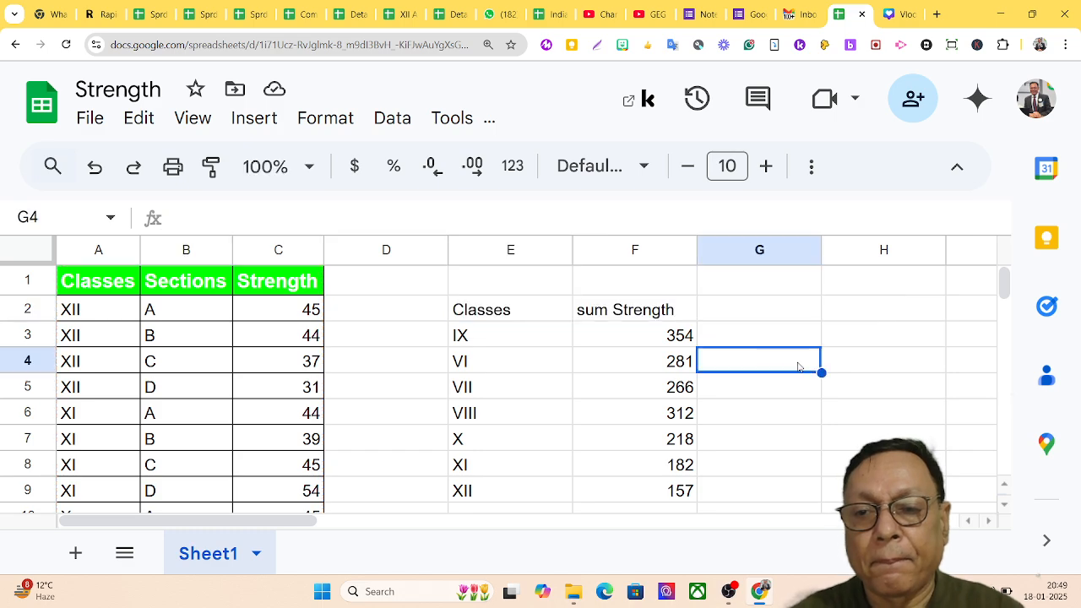
pyautogui.click(772, 318)
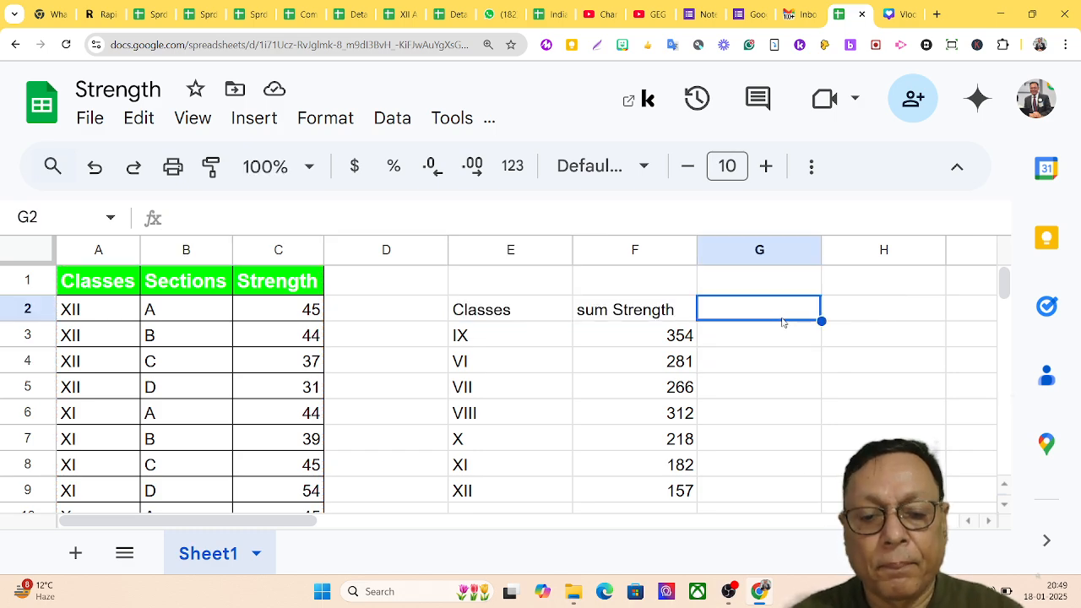
pyautogui.hotkey('ctrl', 'v')
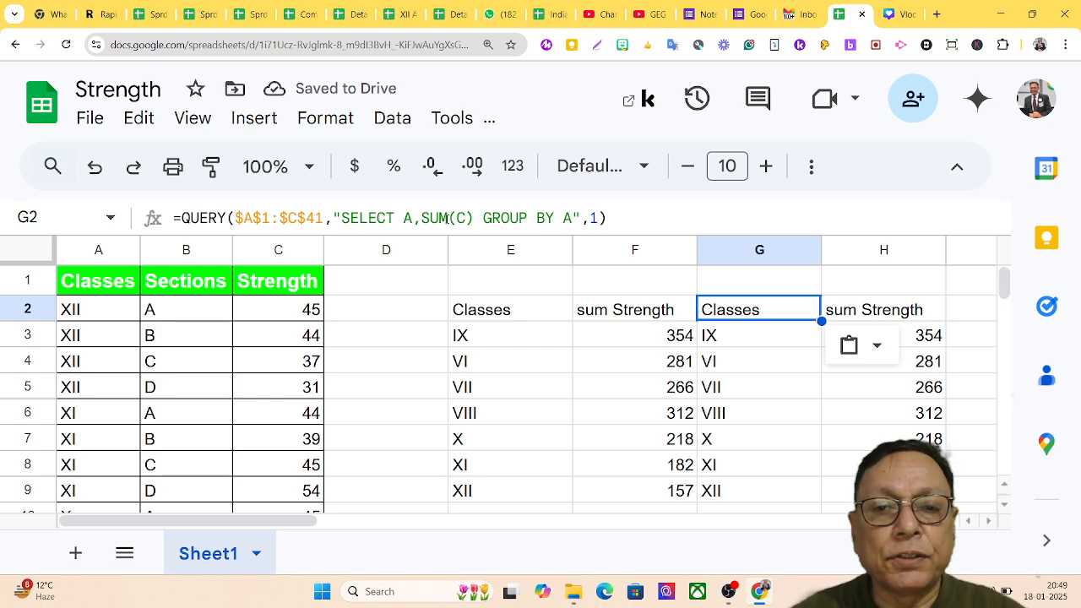
# Step: Try to replace SUM with AVERAGE in the G2 query text and enter the formula
pyautogui.moveTo(448, 218); pyautogui.dragTo(420, 228)
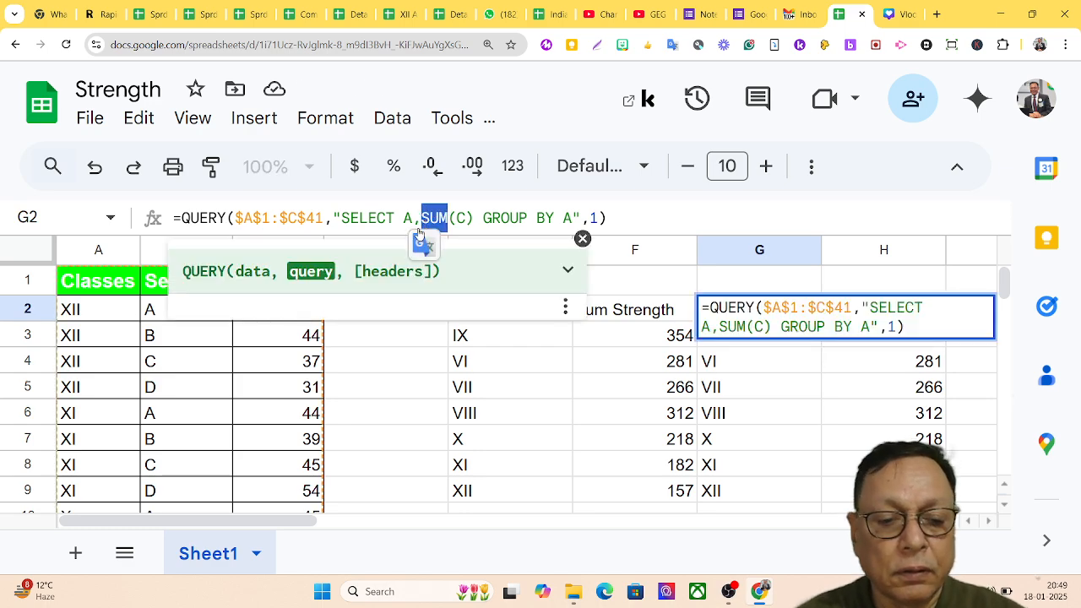
pyautogui.write('AVE')
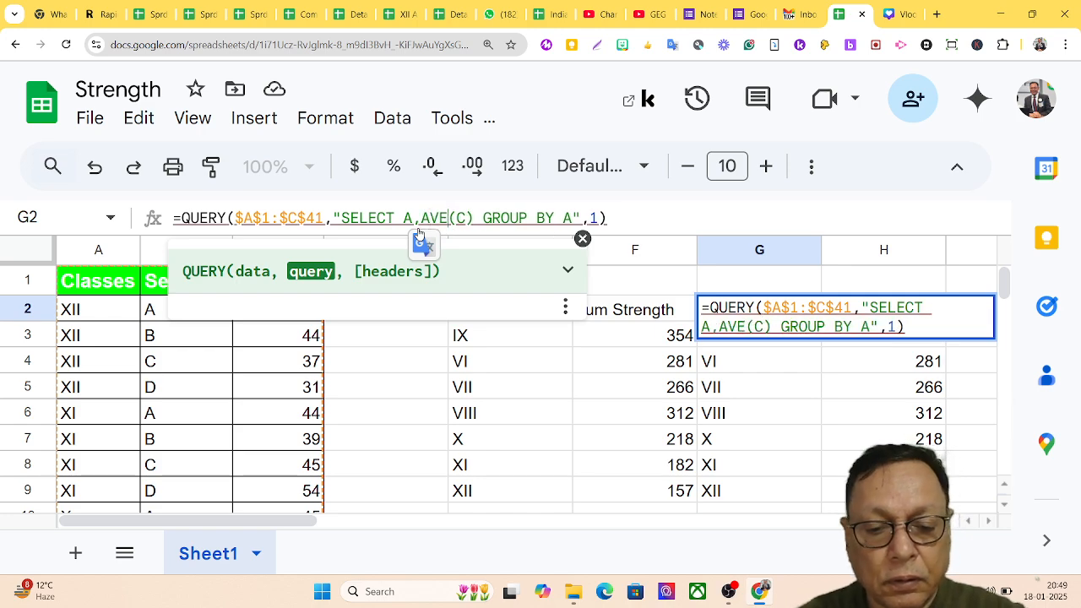
pyautogui.write('RAGE')
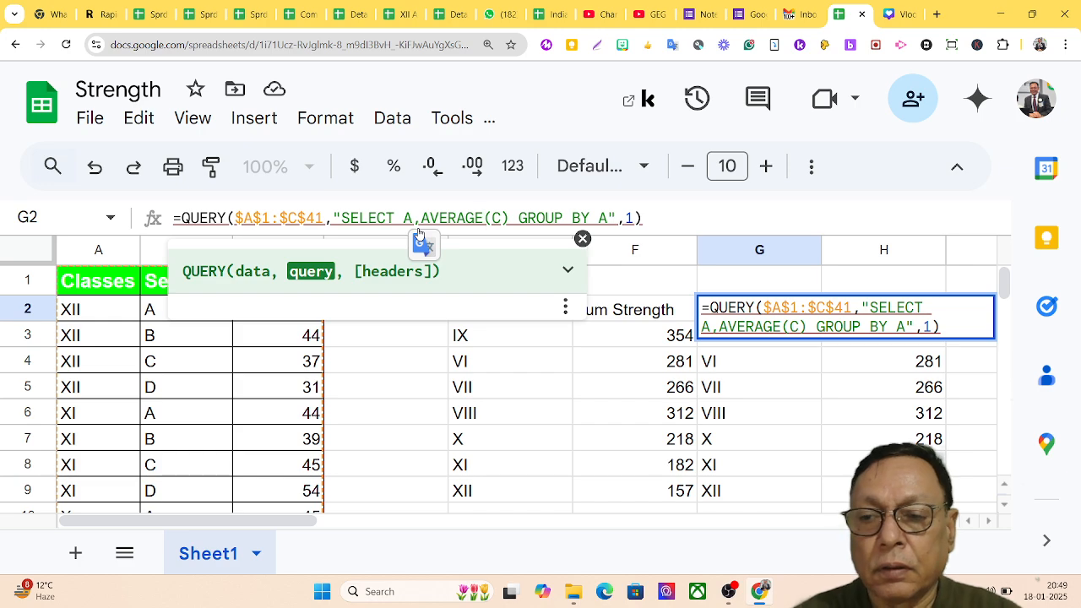
pyautogui.press('Return')
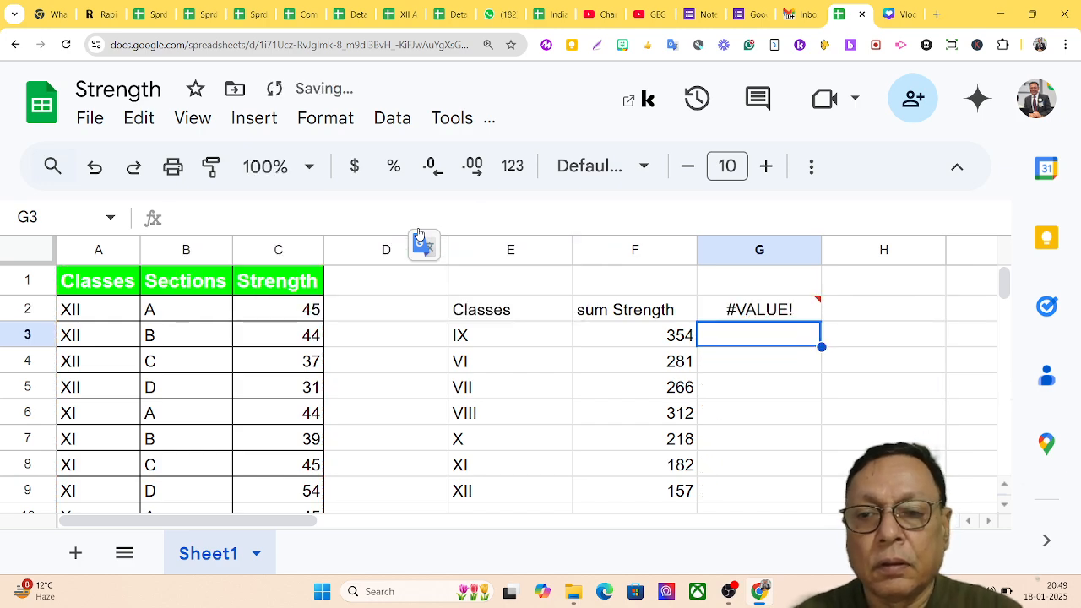
# Step: Change the aggregate function in the G2 query to AVG(C) and enter the formula
pyautogui.click(736, 312)
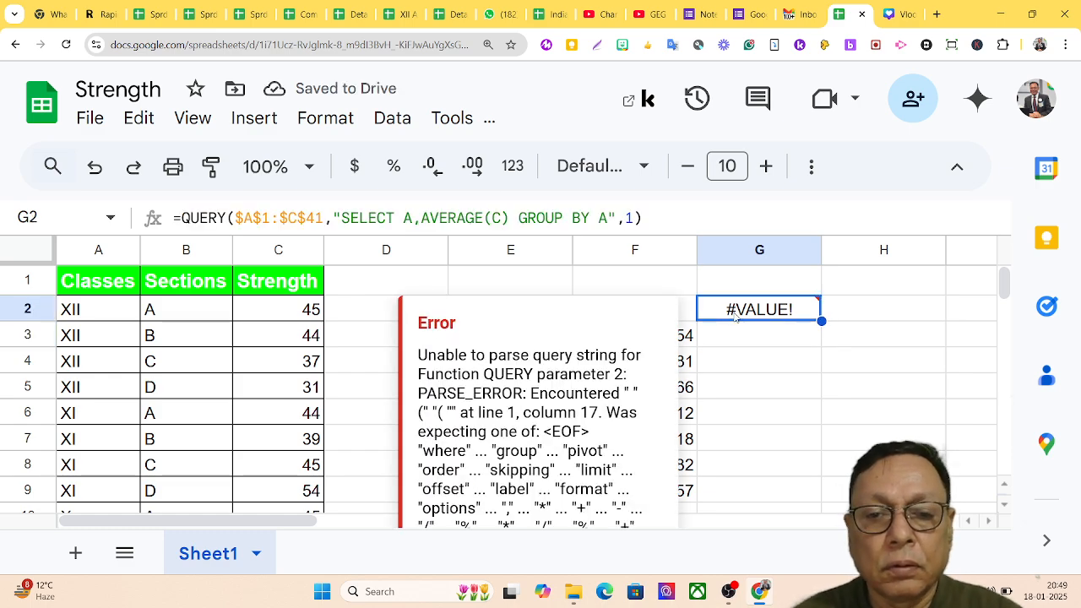
pyautogui.doubleClick(737, 313)
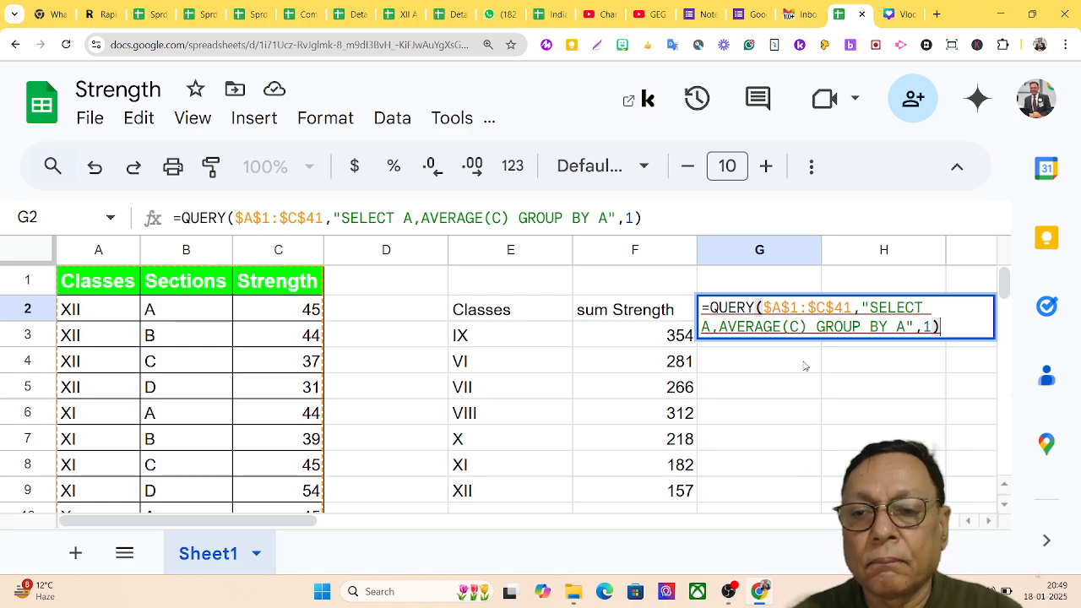
pyautogui.moveTo(738, 330)
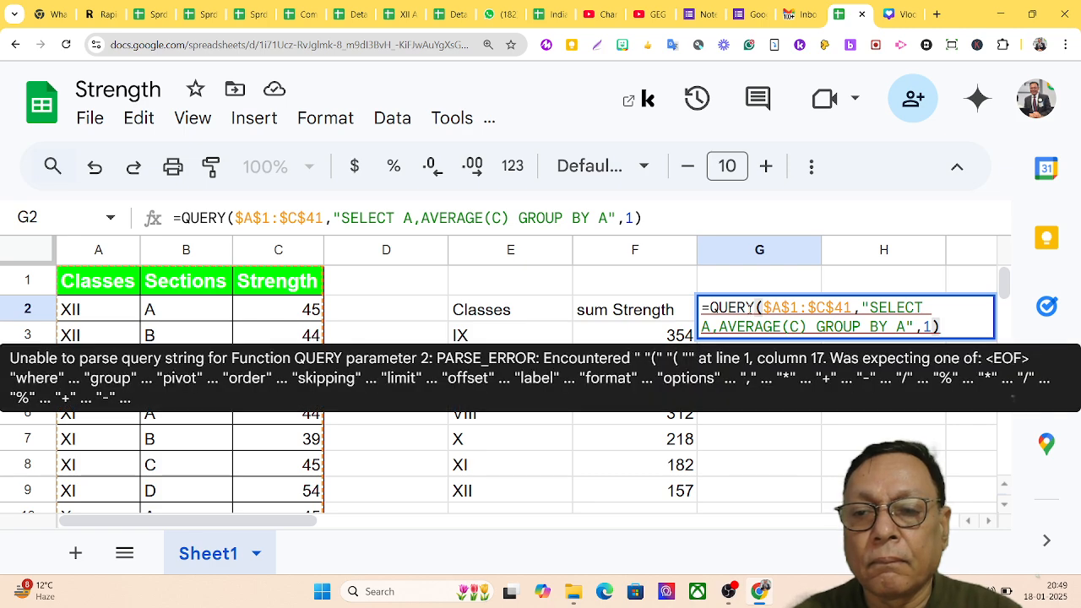
pyautogui.doubleClick(750, 309)
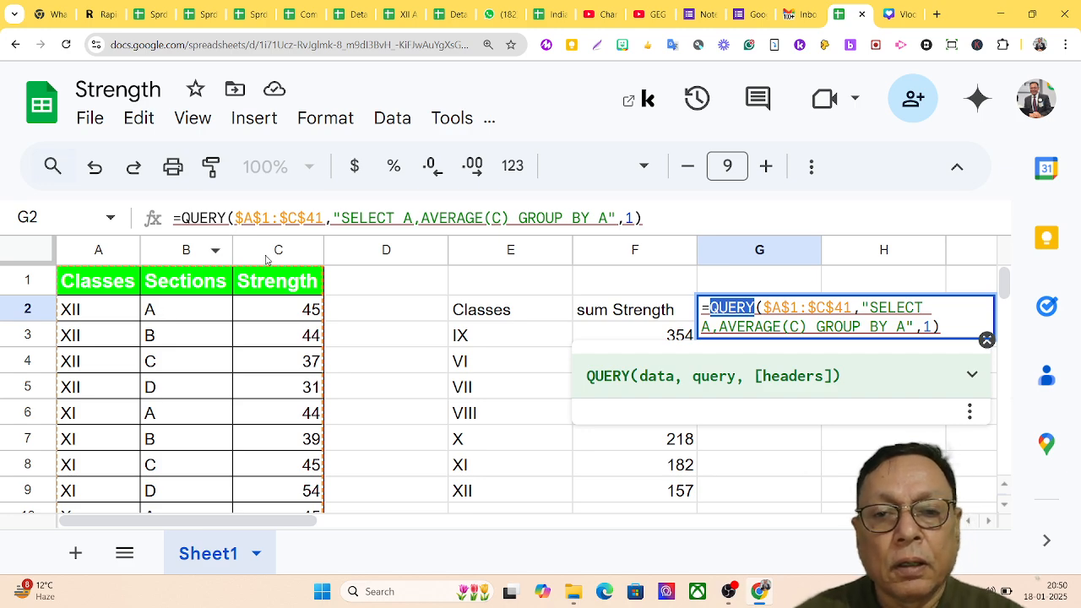
pyautogui.moveTo(482, 217)
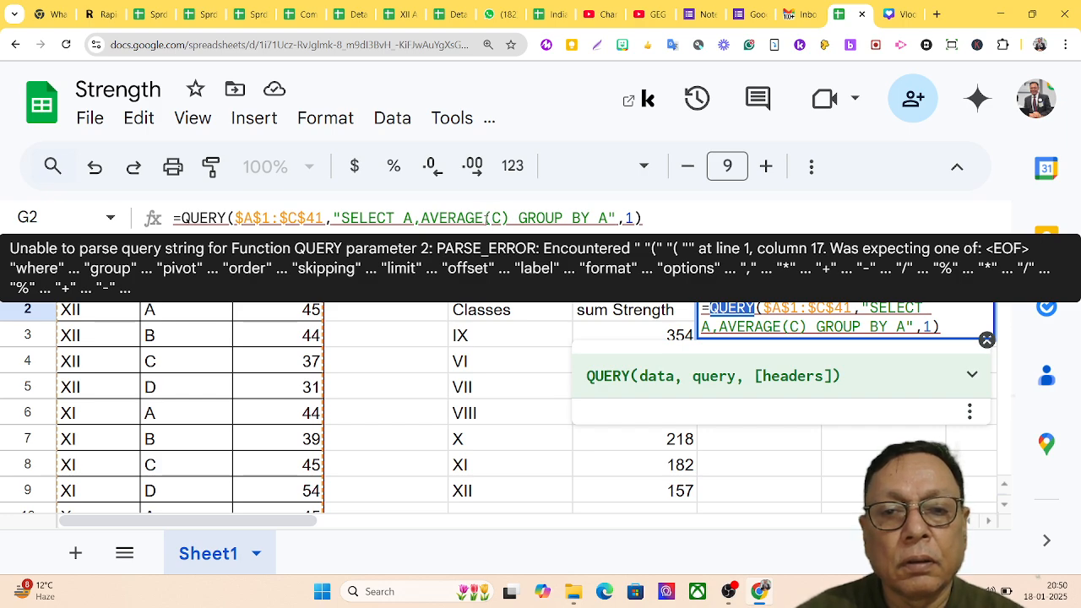
pyautogui.moveTo(483, 218); pyautogui.dragTo(440, 221)
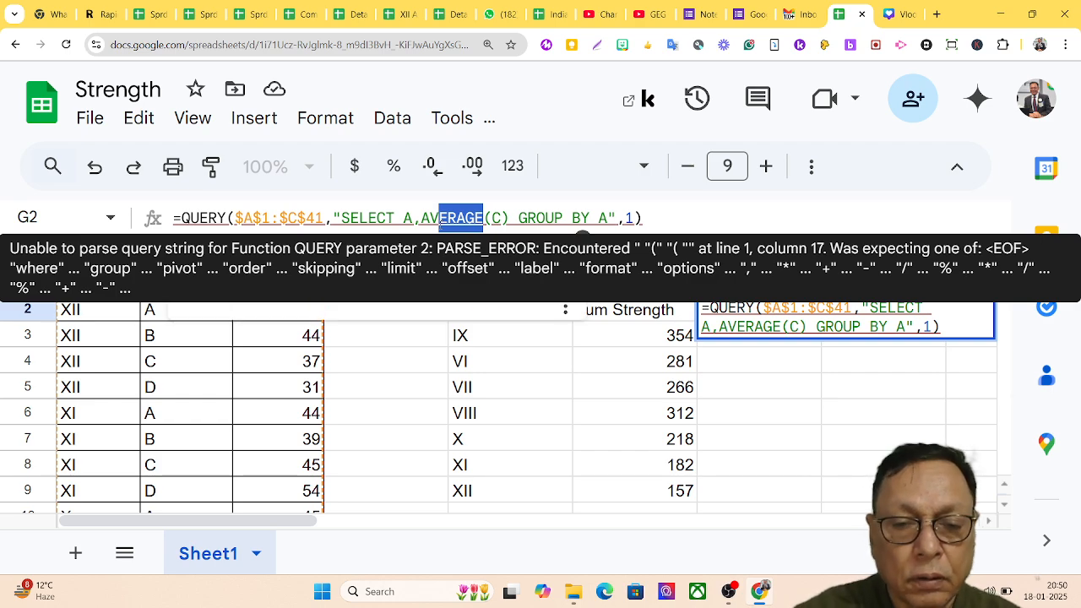
pyautogui.write('G')
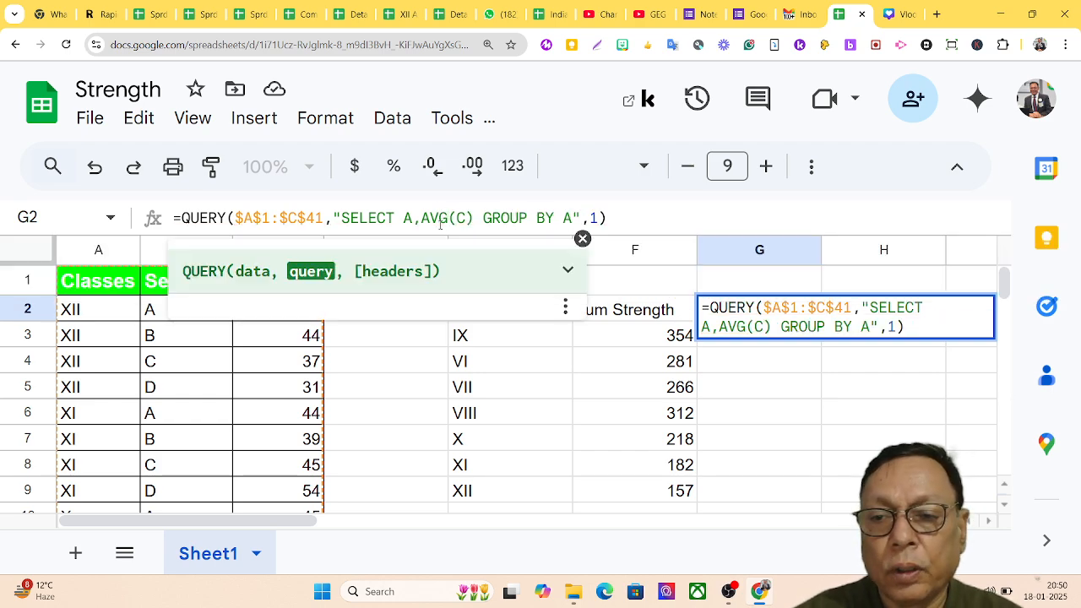
pyautogui.press('Return')
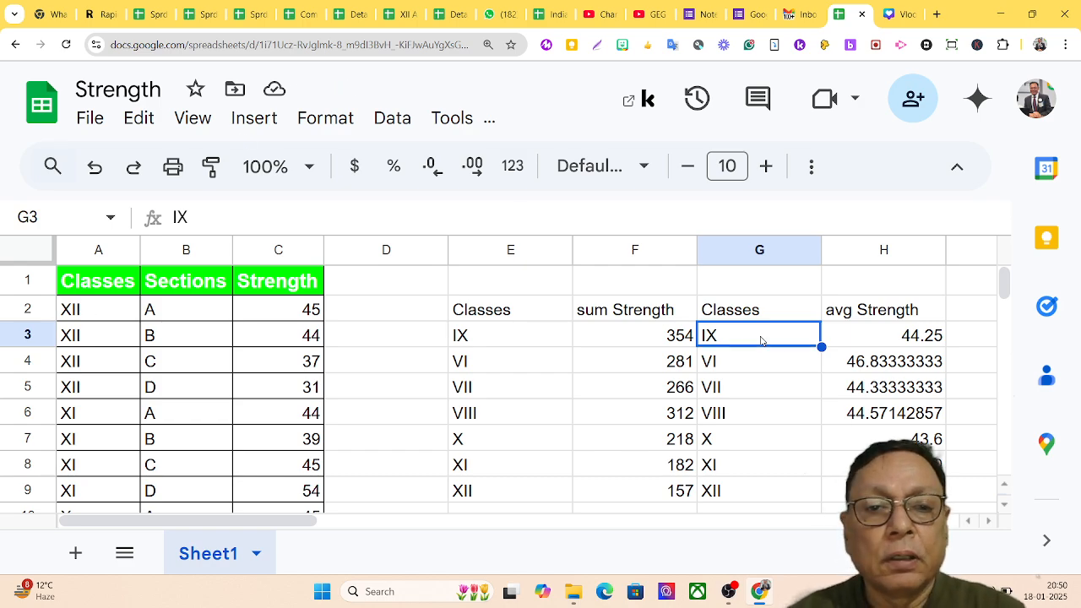
pyautogui.click(737, 317)
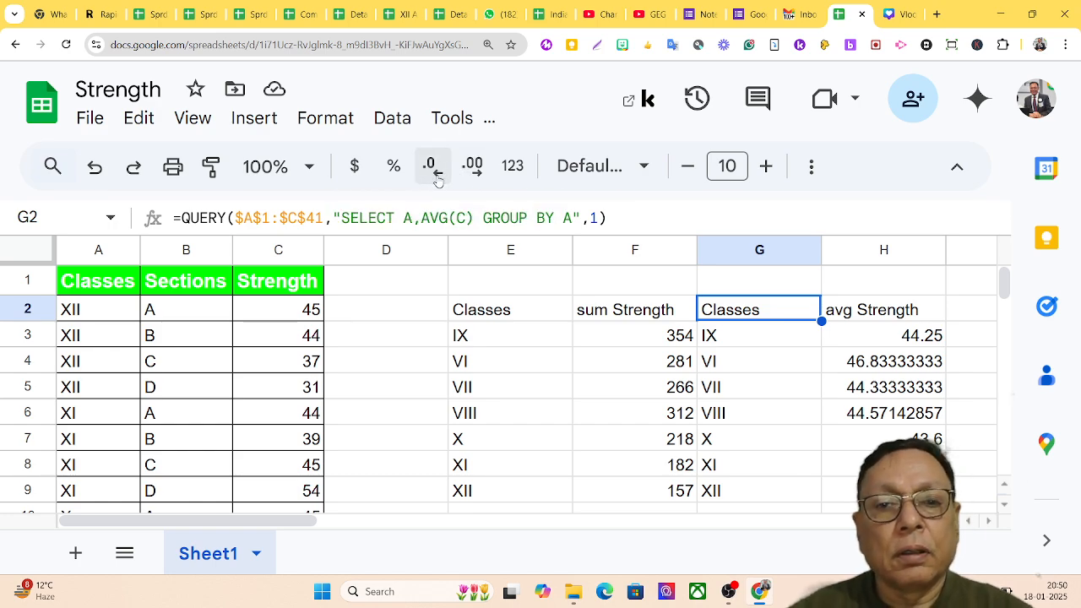
# Step: Format the average strength values in H3:H9 to one decimal place
pyautogui.moveTo(883, 336); pyautogui.dragTo(884, 490)
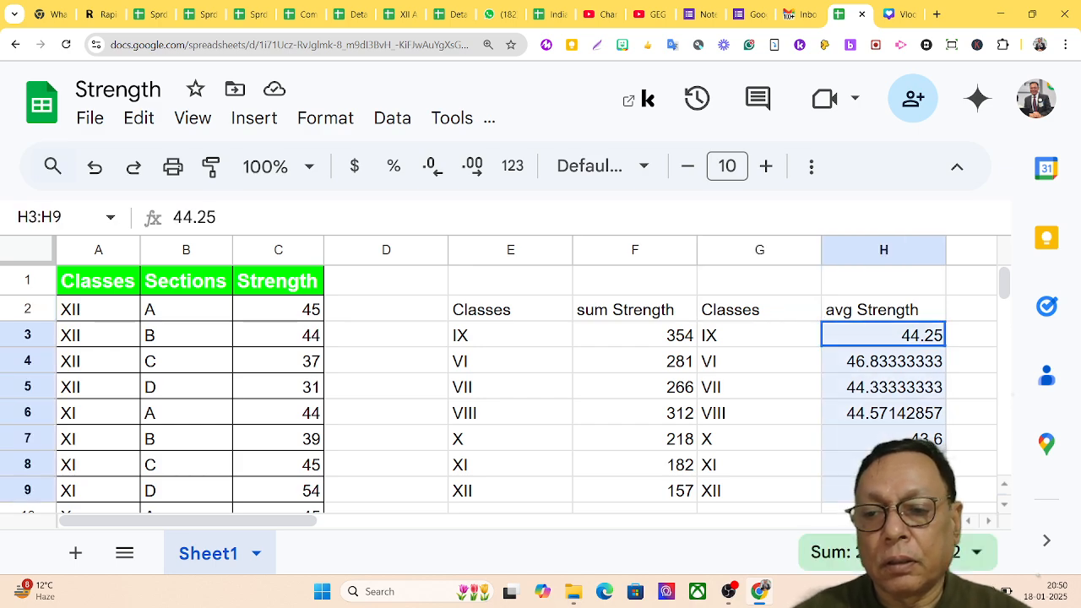
pyautogui.click(474, 167)
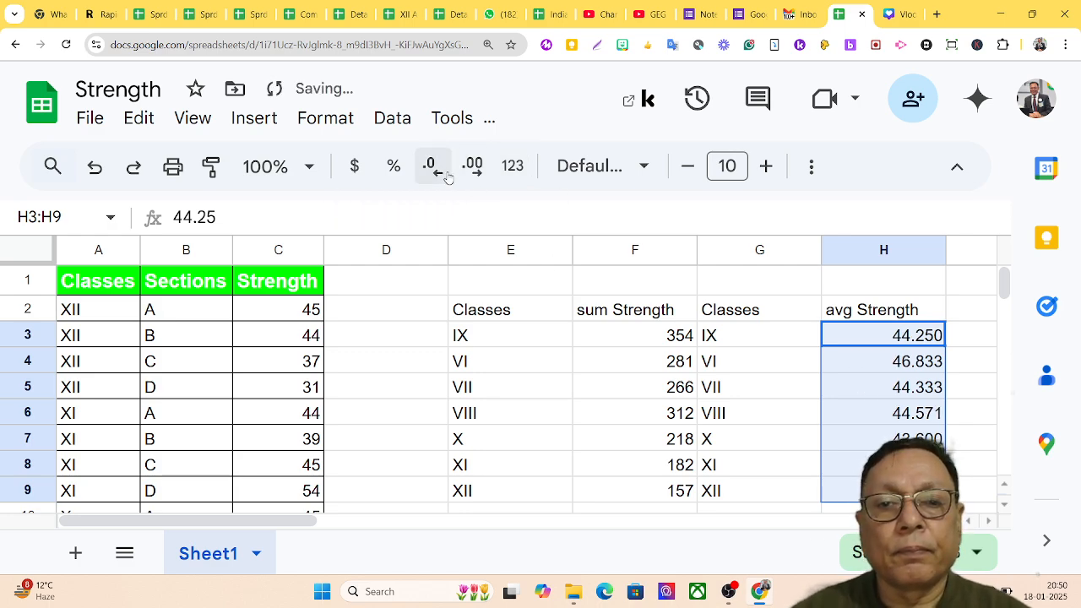
pyautogui.click(434, 168)
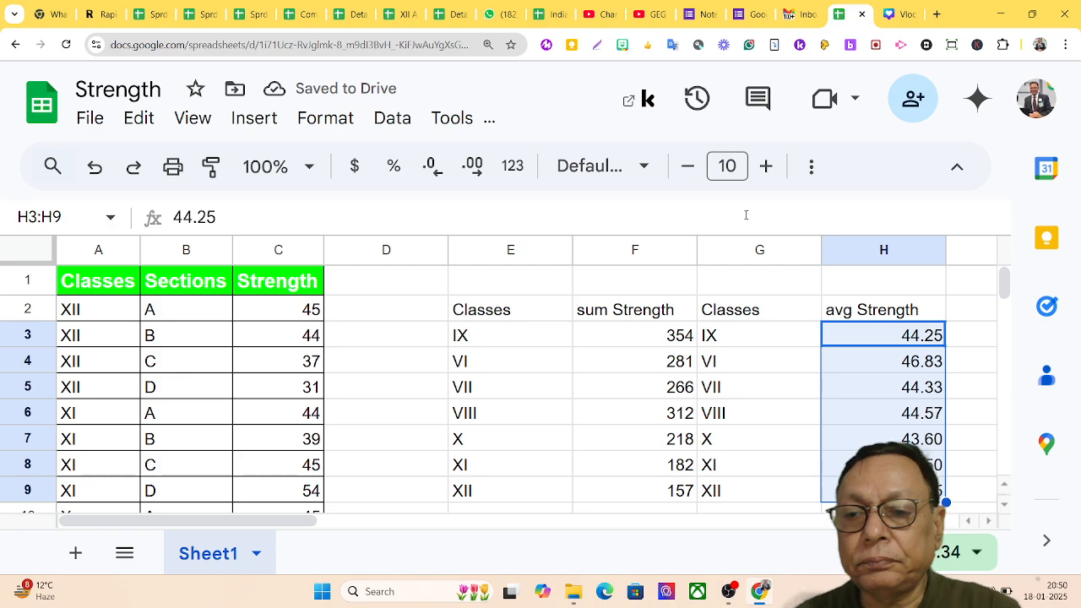
pyautogui.click(432, 166)
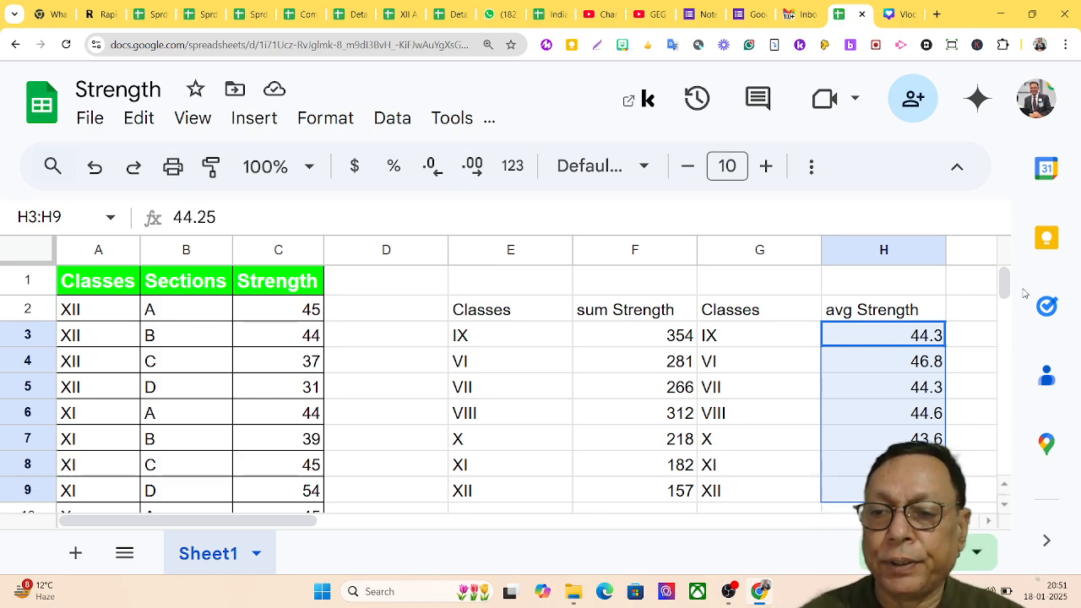
# Step: Copy the full text of the QUERY formula in G2 and paste it into cell I2
pyautogui.click(977, 314)
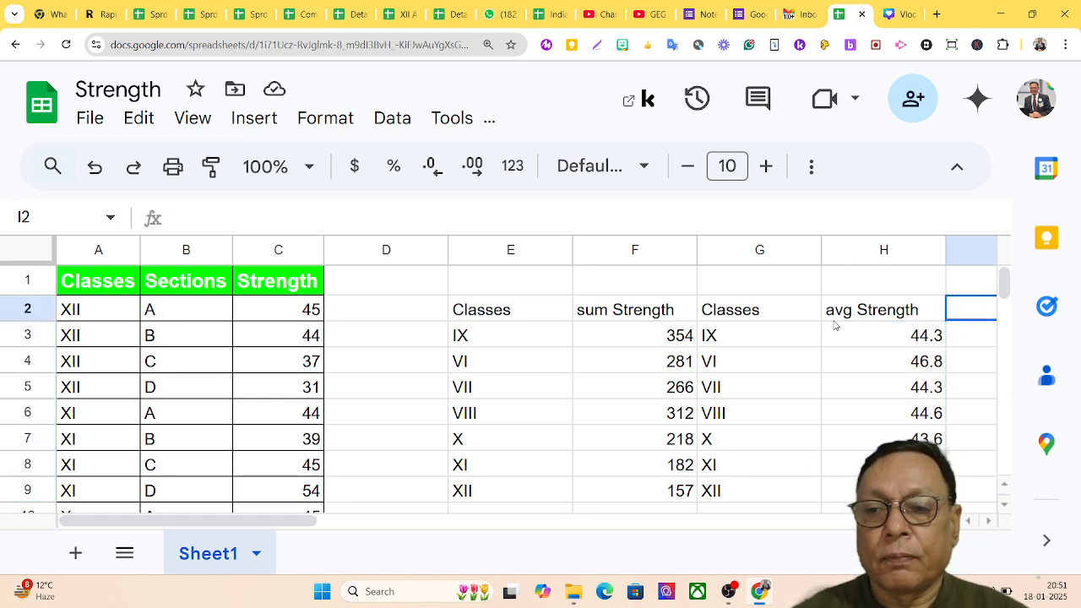
pyautogui.click(779, 319)
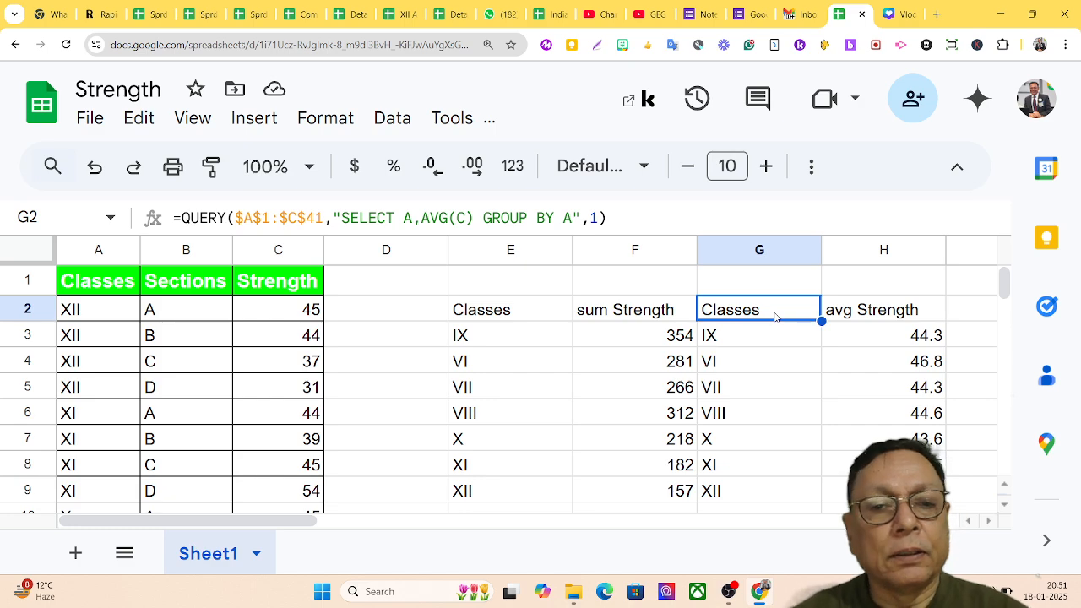
pyautogui.moveTo(615, 218); pyautogui.dragTo(165, 212)
pyautogui.hotkey('ctrl', 'c')
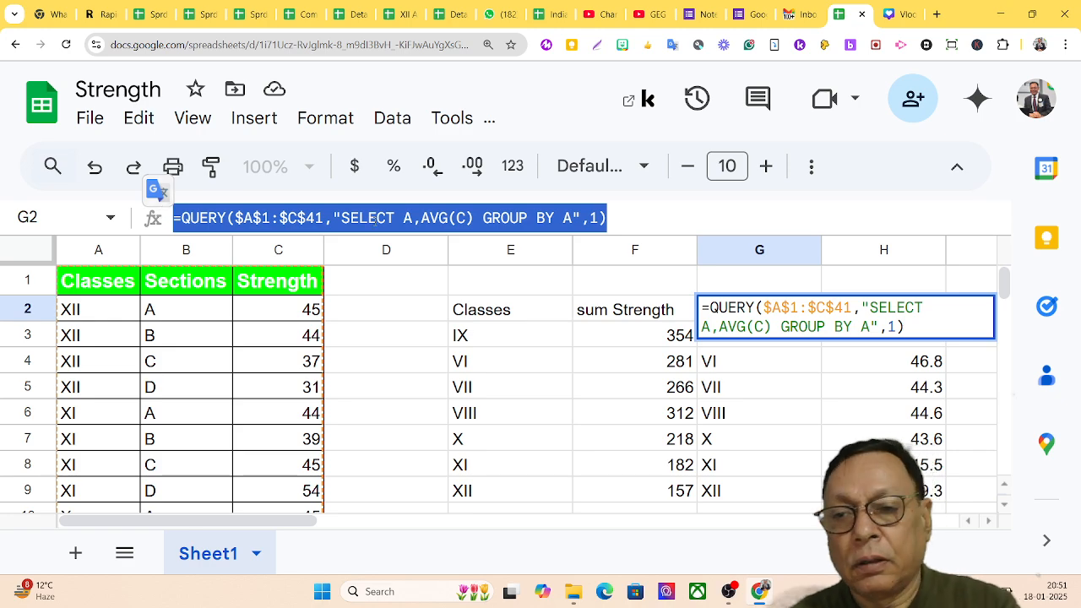
pyautogui.click(986, 392)
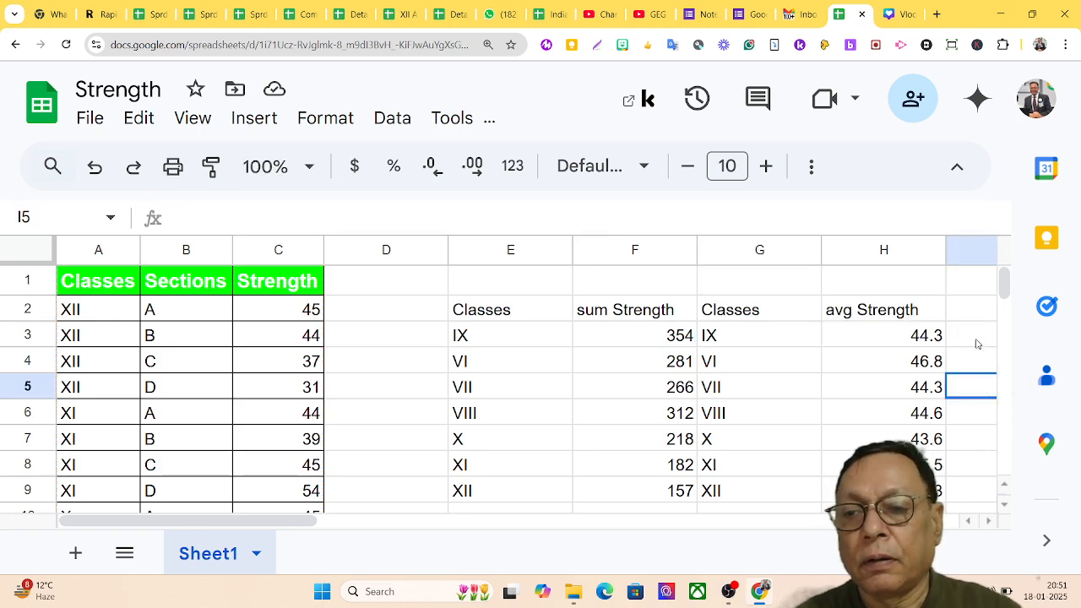
pyautogui.click(975, 313)
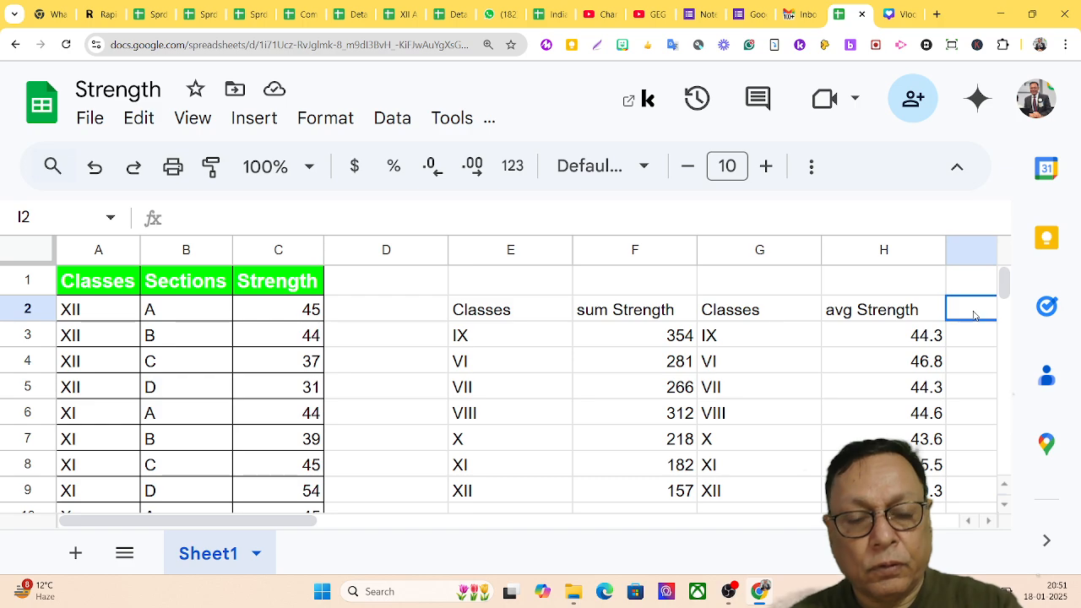
pyautogui.hotkey('ctrl', 'v')
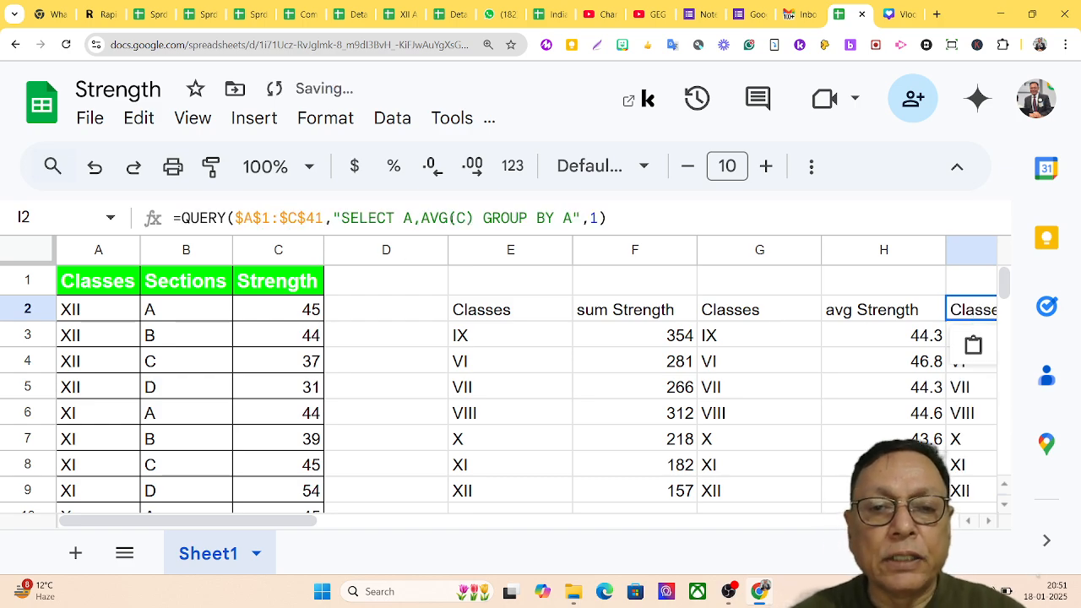
# Step: Replace AVG with MIN in the I2 query, enter it, and compare the results with the source data
pyautogui.click(441, 218)
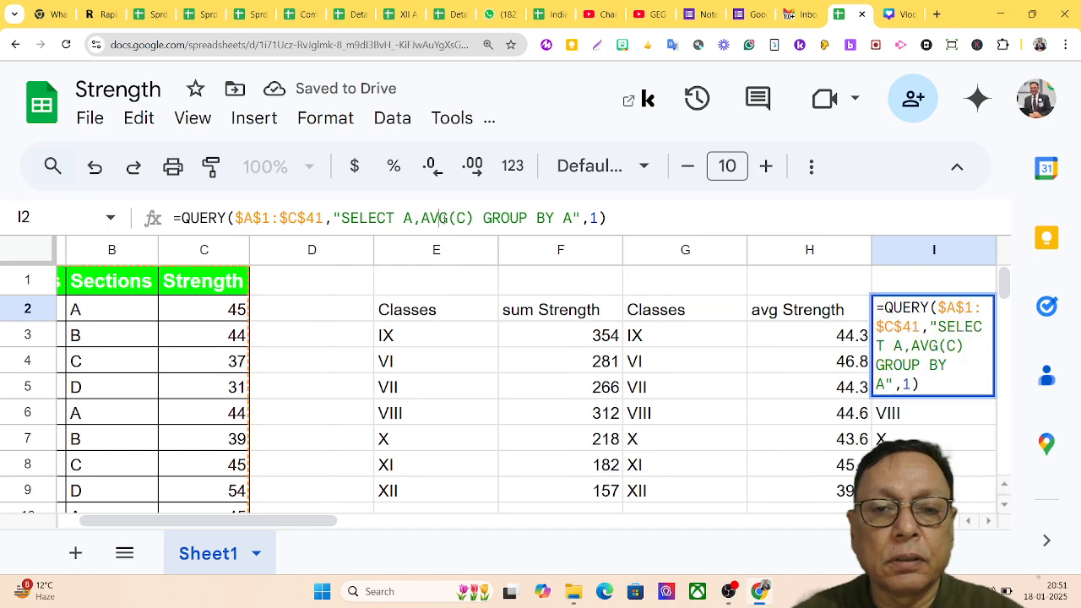
pyautogui.moveTo(447, 217); pyautogui.dragTo(422, 218)
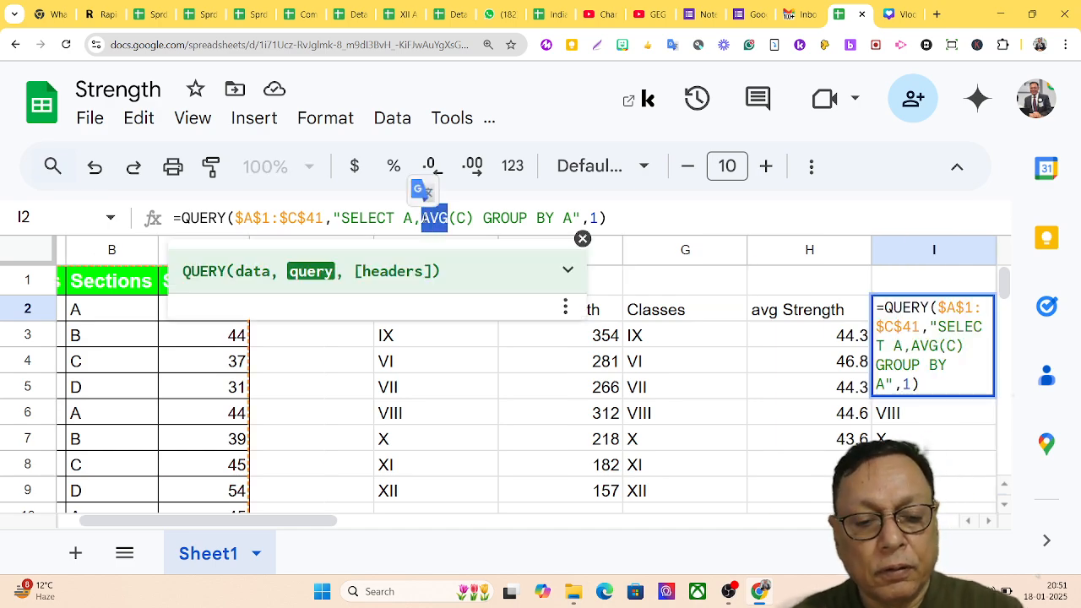
pyautogui.write('MIN')
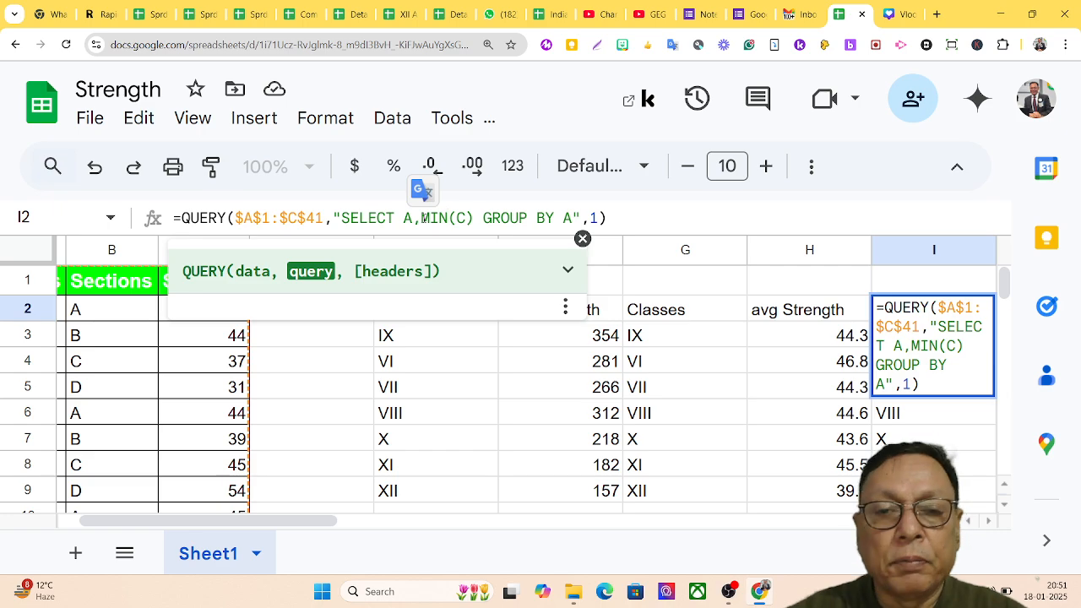
pyautogui.press('Return')
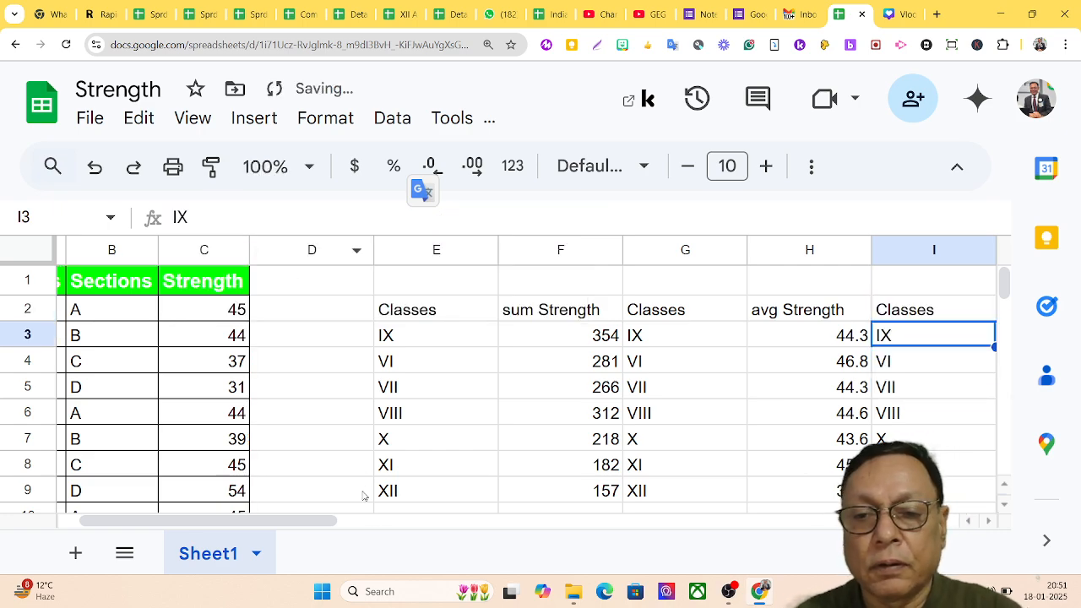
pyautogui.moveTo(319, 521); pyautogui.dragTo(395, 527)
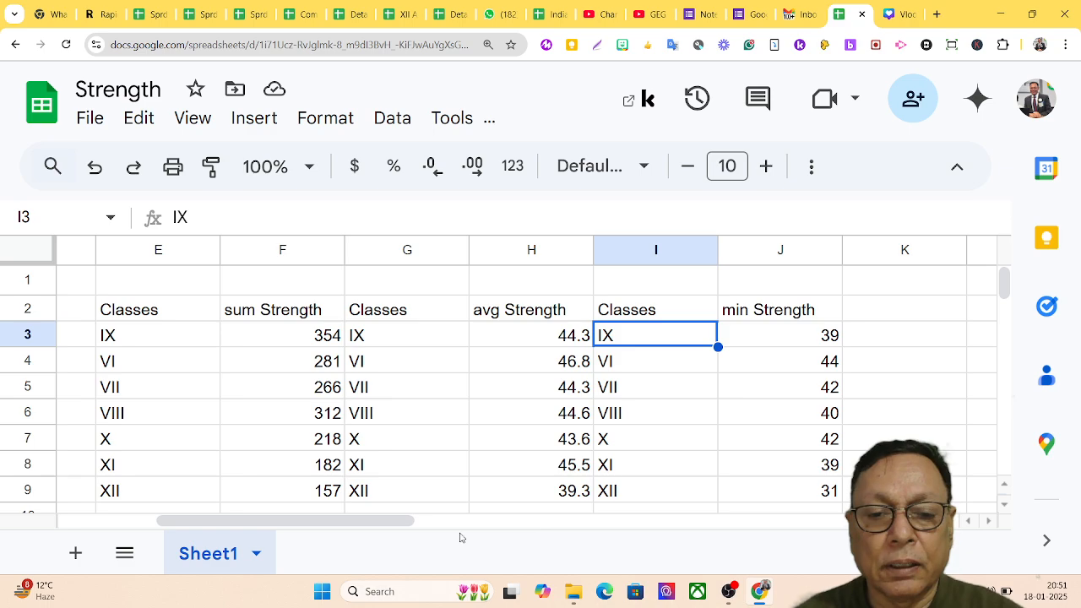
pyautogui.moveTo(307, 523); pyautogui.dragTo(119, 558)
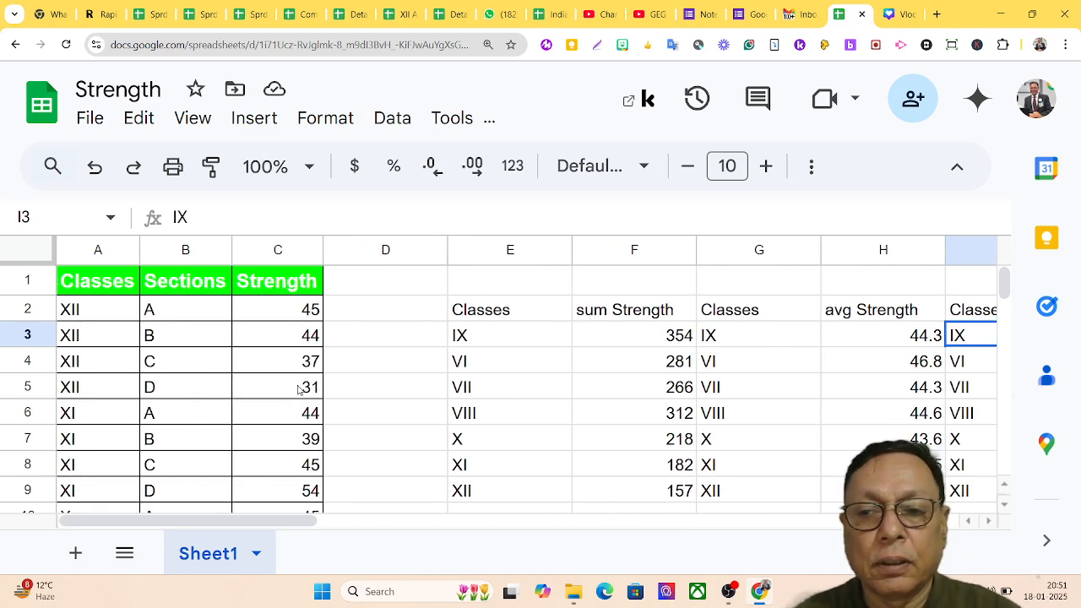
# Step: Change the aggregate function in the I2 query to MAX(C), enter it, and return to the source data
pyautogui.moveTo(292, 522); pyautogui.dragTo(427, 524)
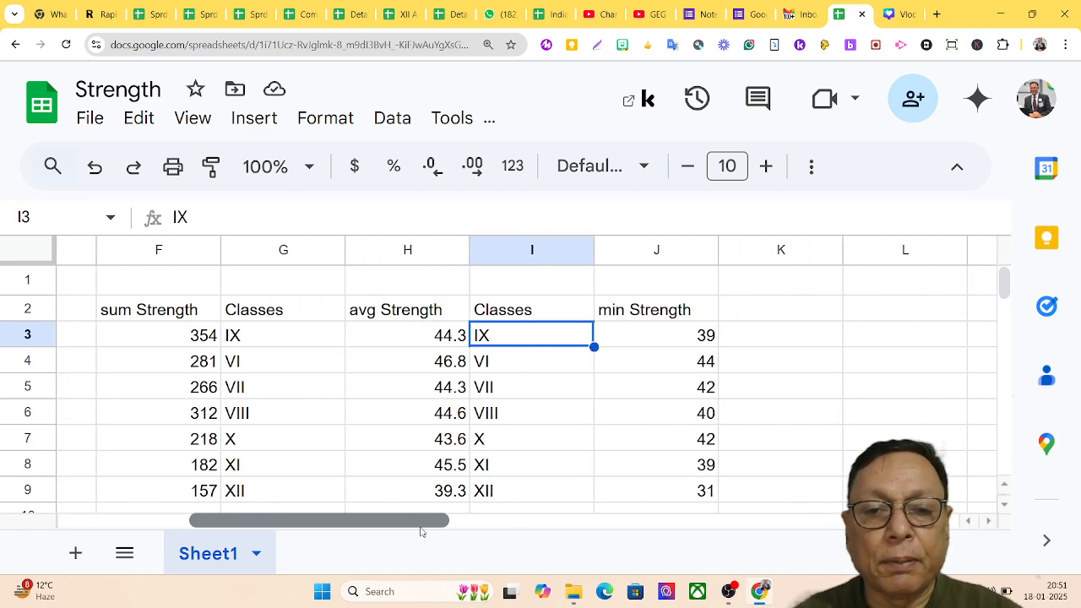
pyautogui.click(505, 317)
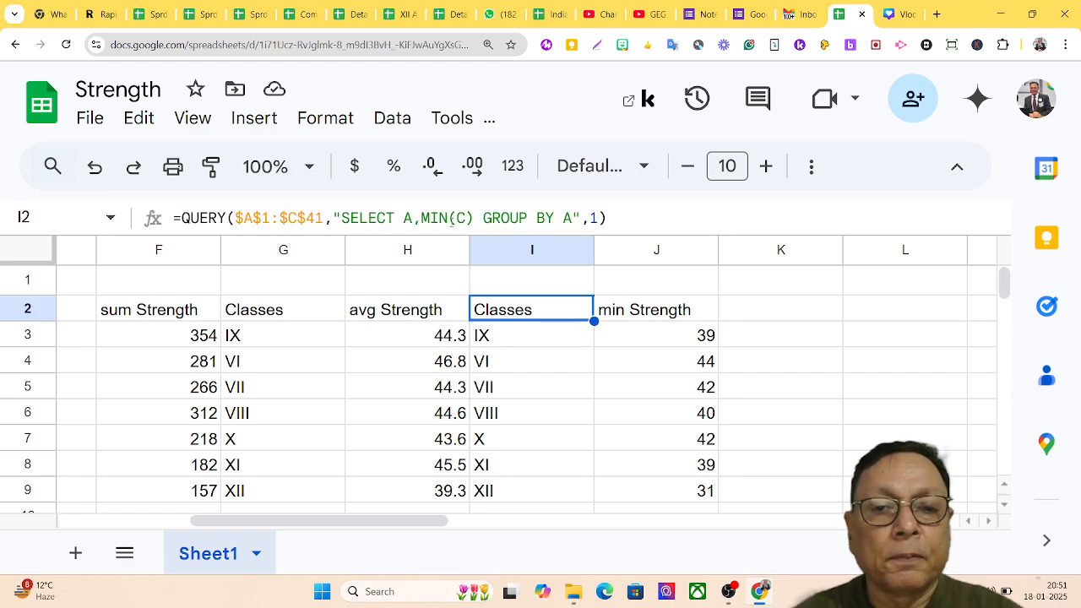
pyautogui.click(446, 218)
pyautogui.moveTo(446, 218); pyautogui.dragTo(422, 220)
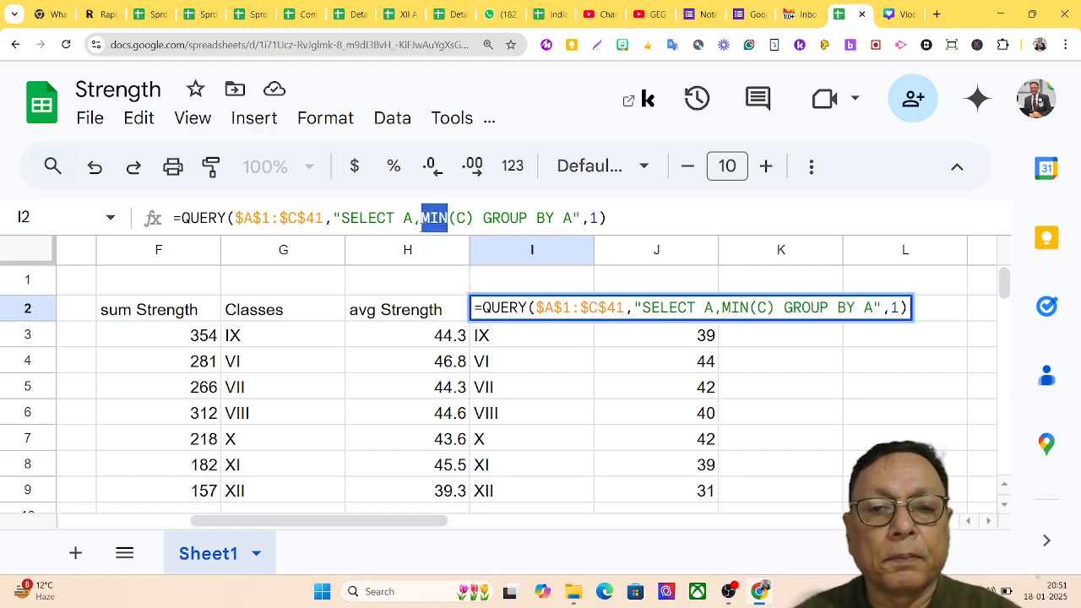
pyautogui.write('MAX')
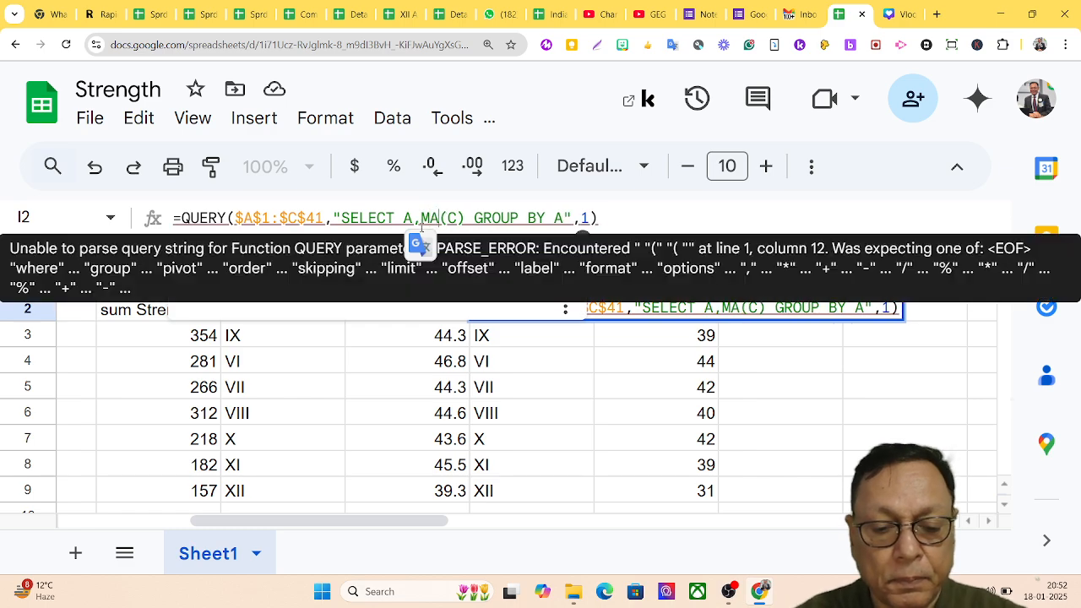
pyautogui.press('Return')
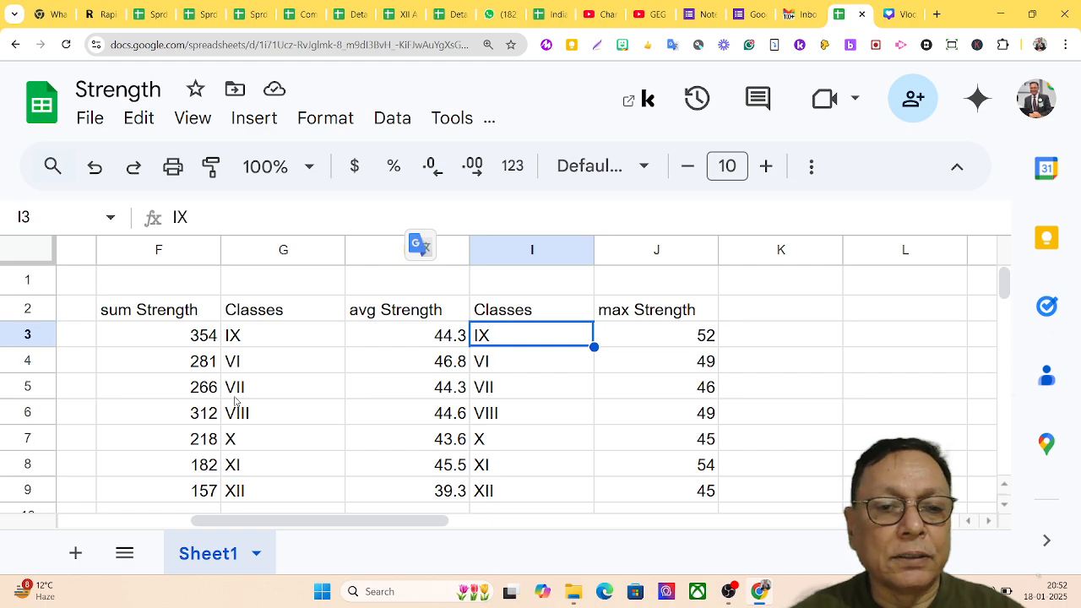
pyautogui.moveTo(306, 519); pyautogui.dragTo(169, 532)
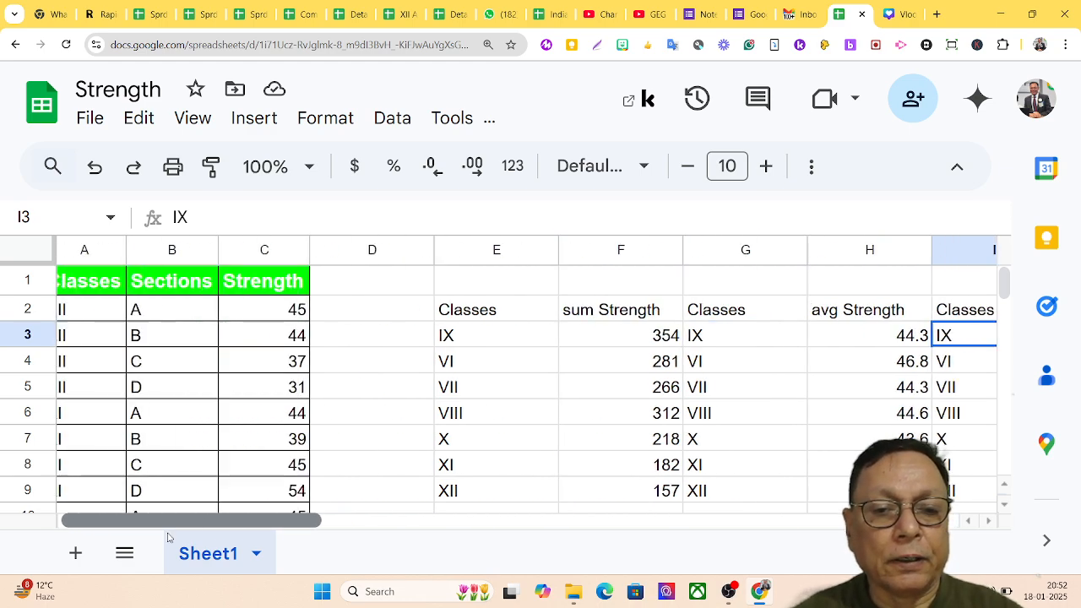